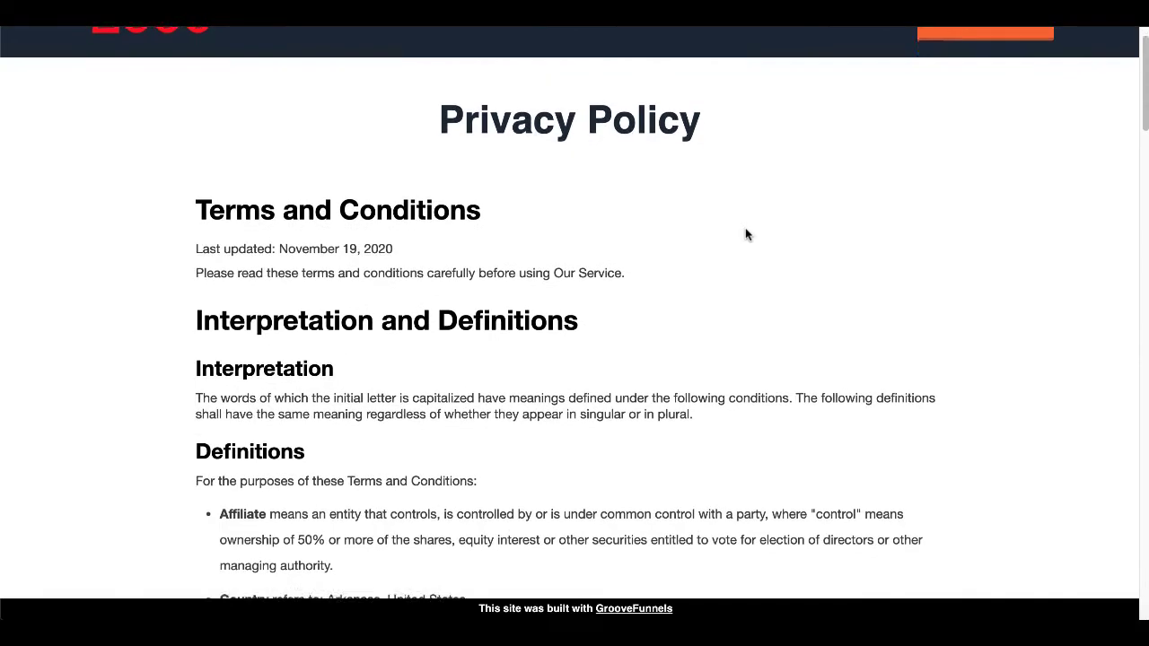
Read through the published Privacy Policy page from its Terms and Conditions heading down to the Changes to These Terms section.
{"action": "scroll", "coordinate": [745, 234], "scroll_direction": "down", "scroll_amount": 5}
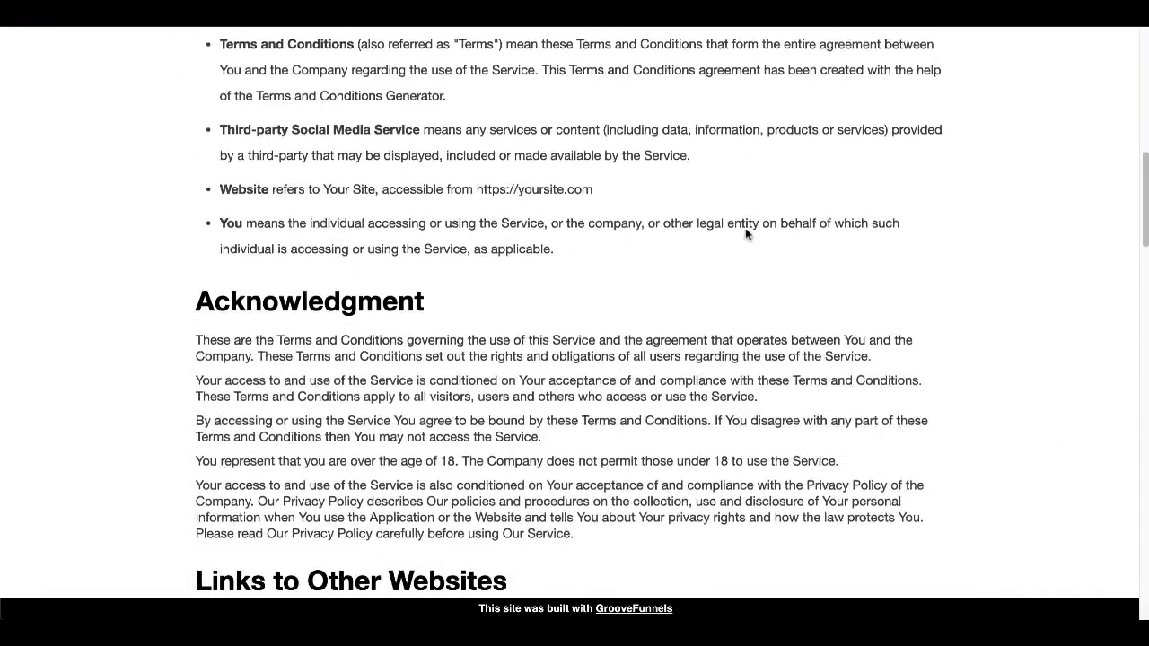
{"action": "scroll", "coordinate": [745, 230], "scroll_direction": "down", "scroll_amount": 6}
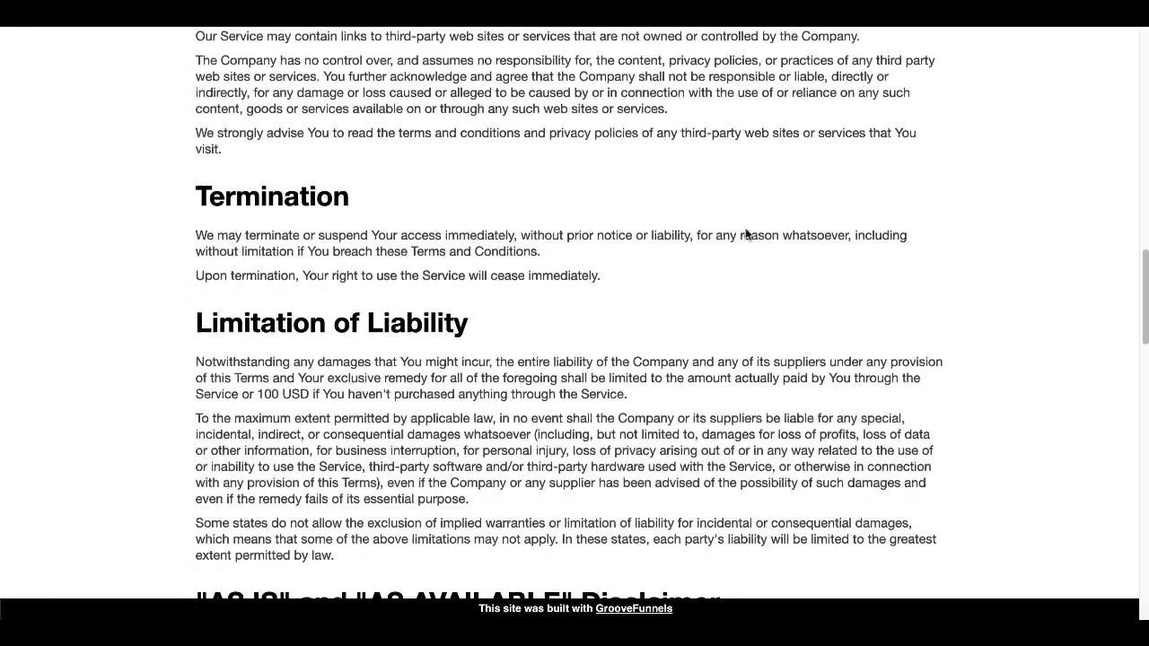
{"action": "scroll", "coordinate": [745, 232], "scroll_direction": "down", "scroll_amount": 5}
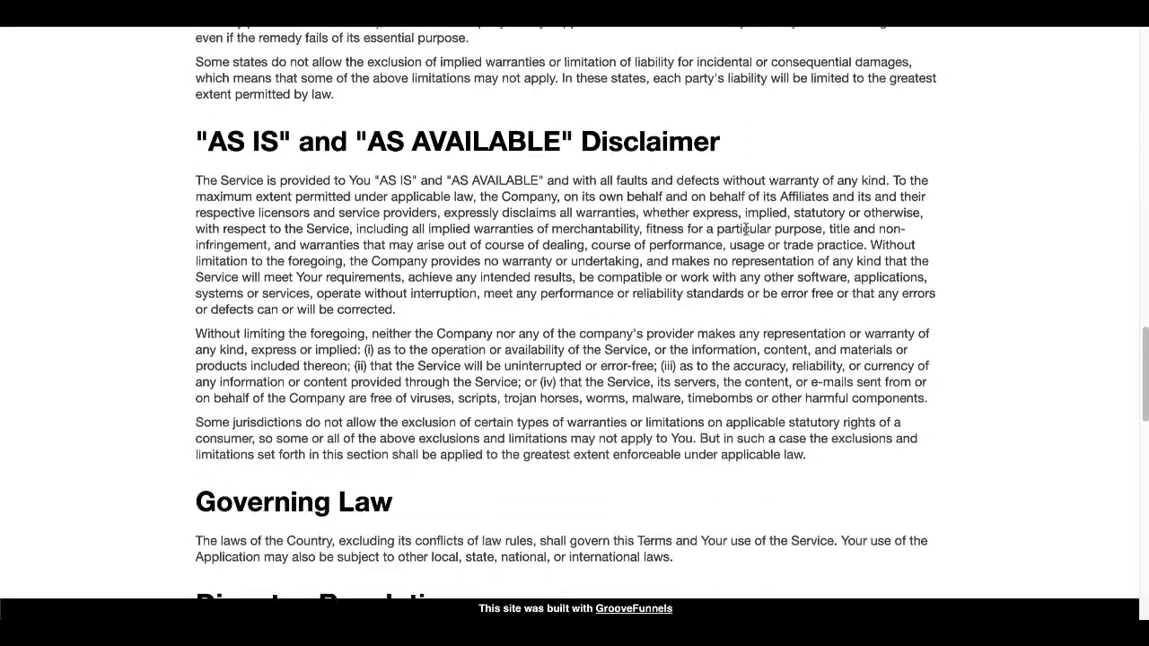
{"action": "scroll", "coordinate": [745, 234], "scroll_direction": "down", "scroll_amount": 3}
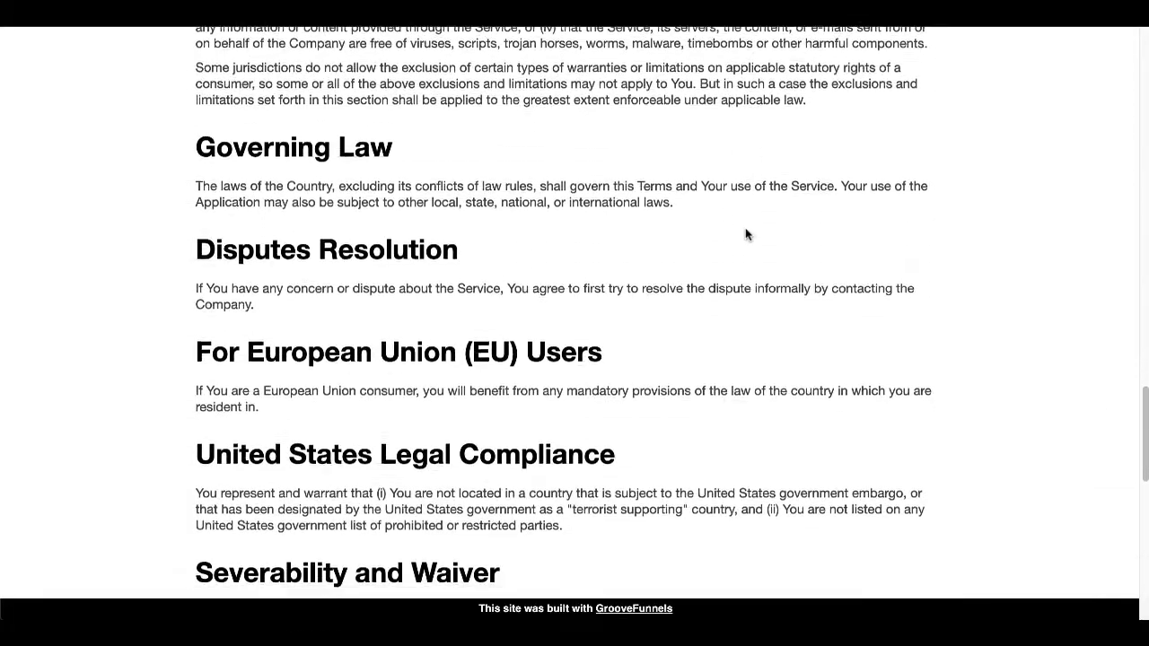
{"action": "scroll", "coordinate": [745, 232], "scroll_direction": "down", "scroll_amount": 3}
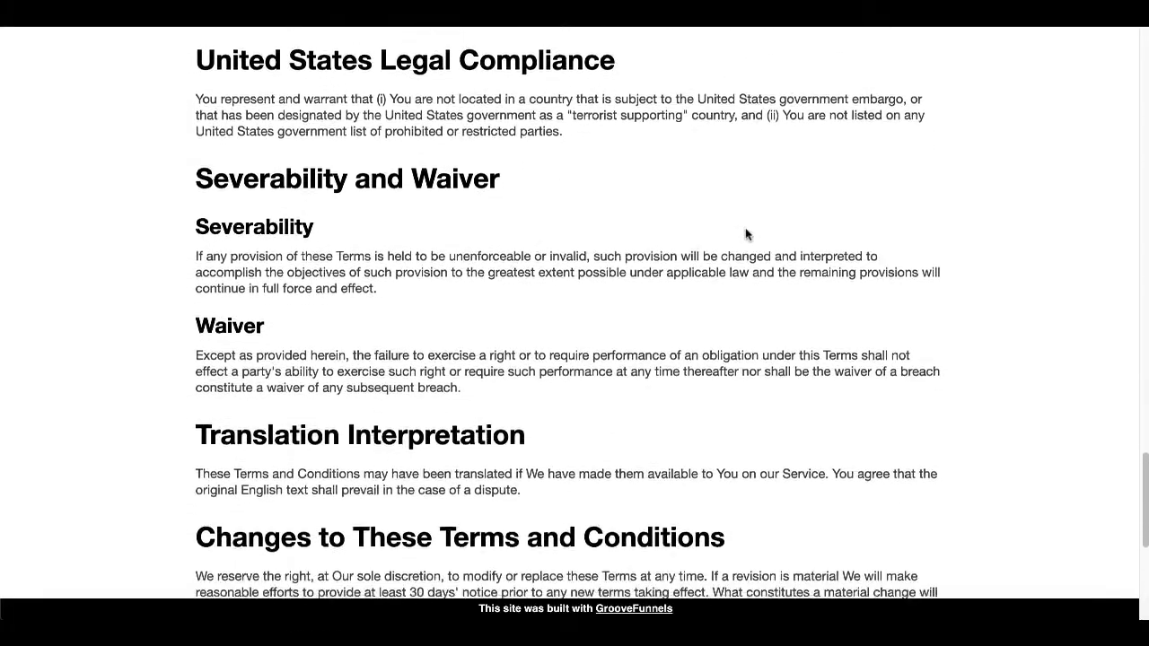
{"action": "scroll", "coordinate": [745, 234], "scroll_direction": "down", "scroll_amount": 1}
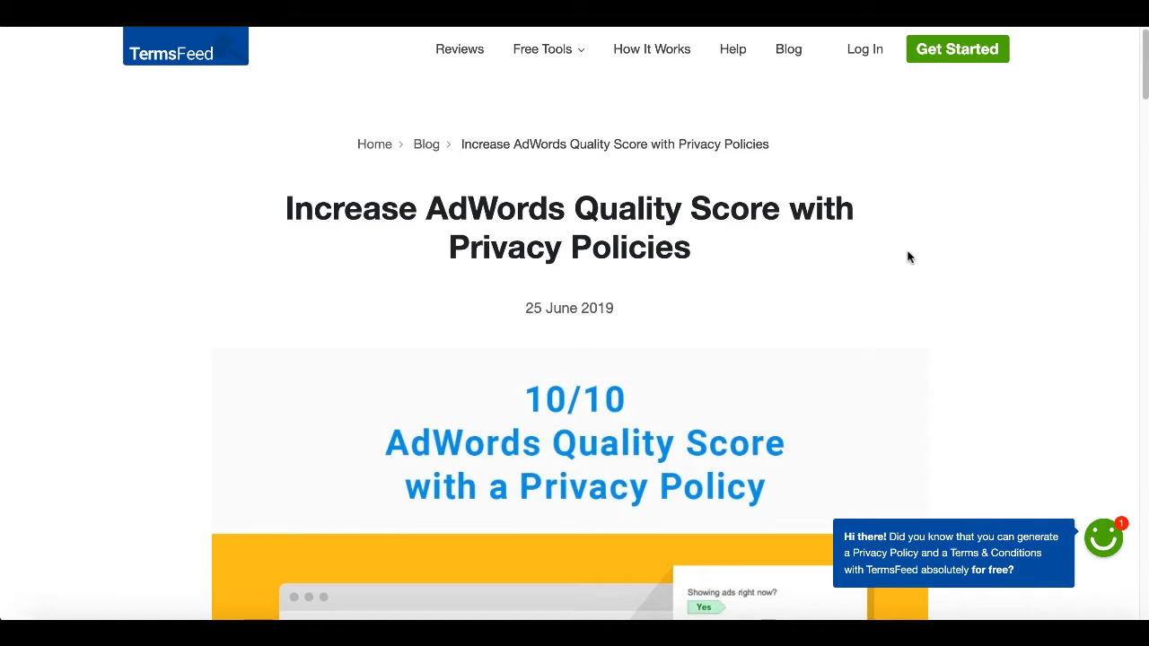
Examine the opening of the TermsFeed article on increasing AdWords Quality Score with privacy policies.
{"action": "scroll", "coordinate": [908, 258], "scroll_direction": "down", "scroll_amount": 5}
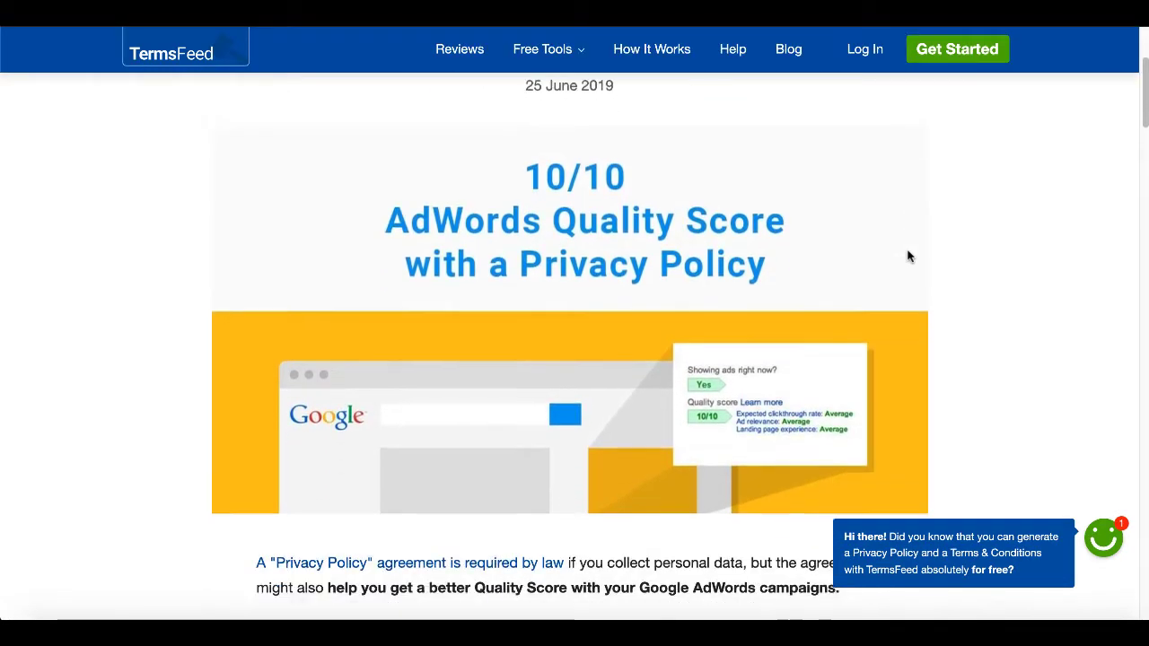
{"action": "scroll", "coordinate": [909, 257], "scroll_direction": "down", "scroll_amount": 3}
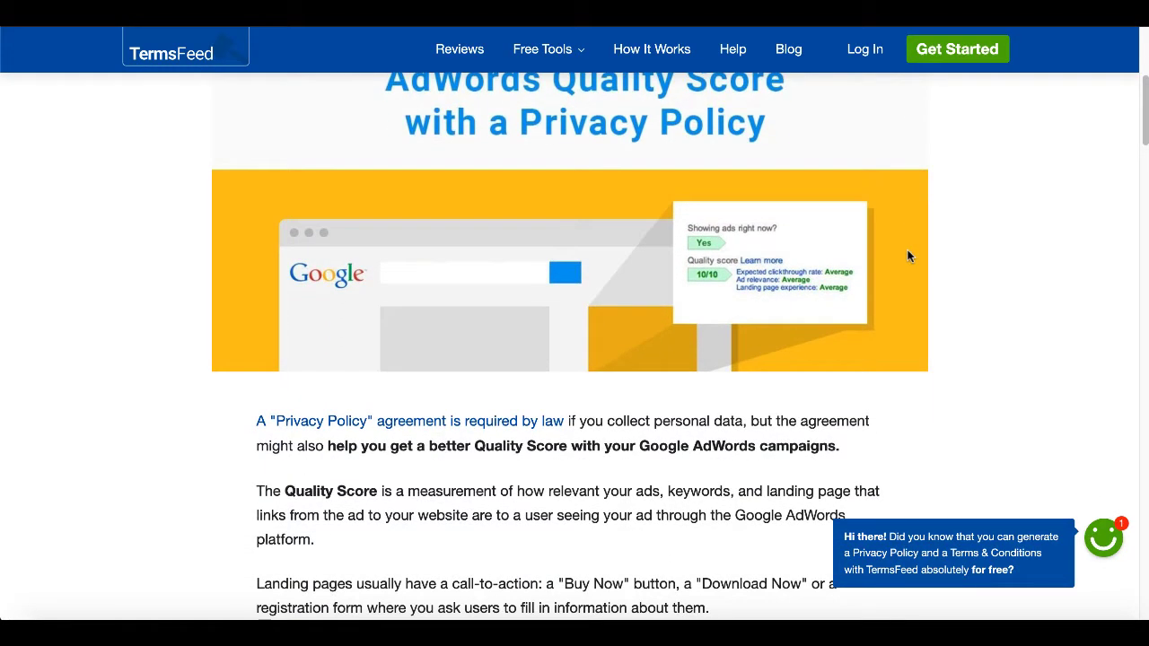
{"action": "scroll", "coordinate": [908, 258], "scroll_direction": "down", "scroll_amount": 3}
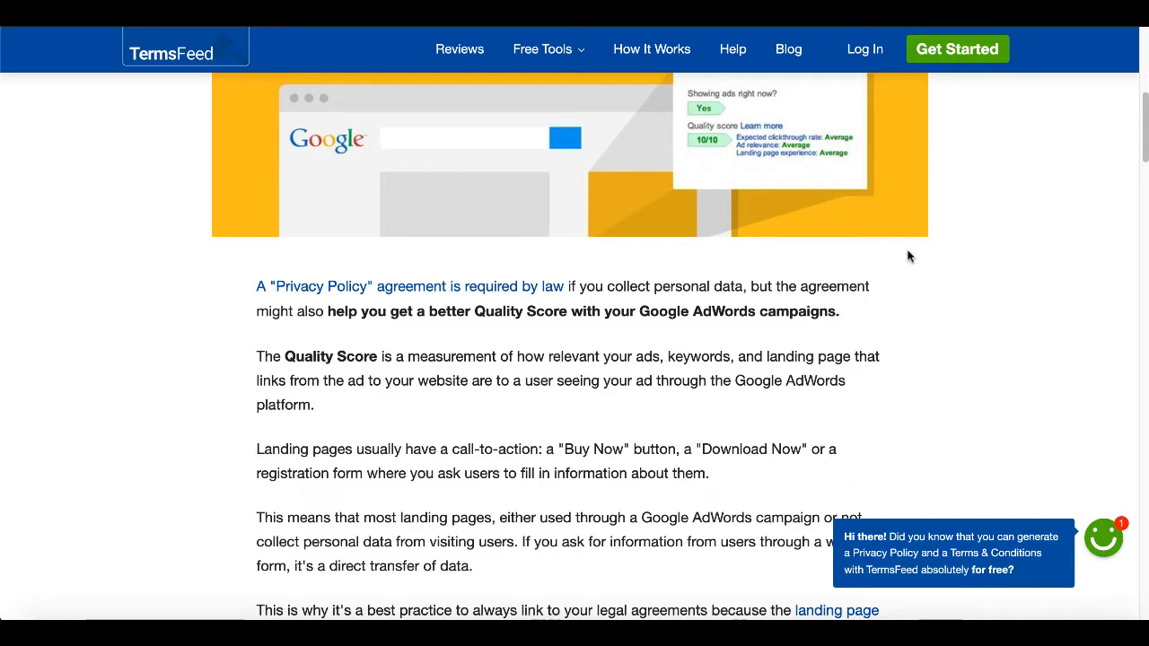
{"action": "scroll", "coordinate": [907, 257], "scroll_direction": "up", "scroll_amount": 3}
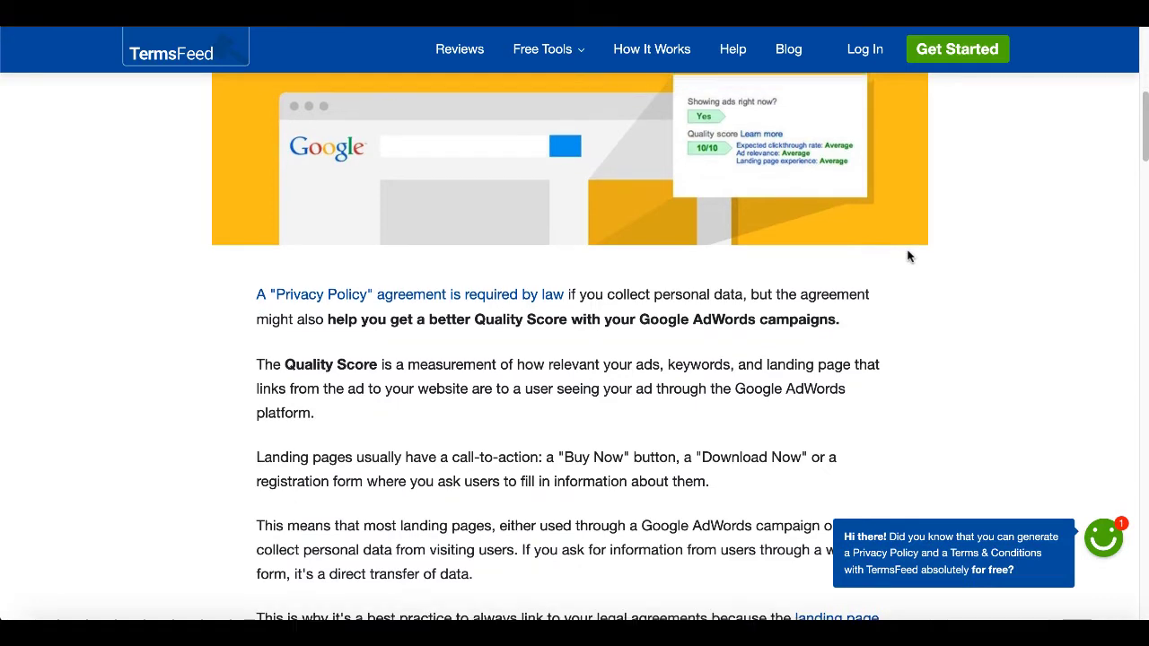
{"action": "scroll", "coordinate": [907, 256], "scroll_direction": "up", "scroll_amount": 3}
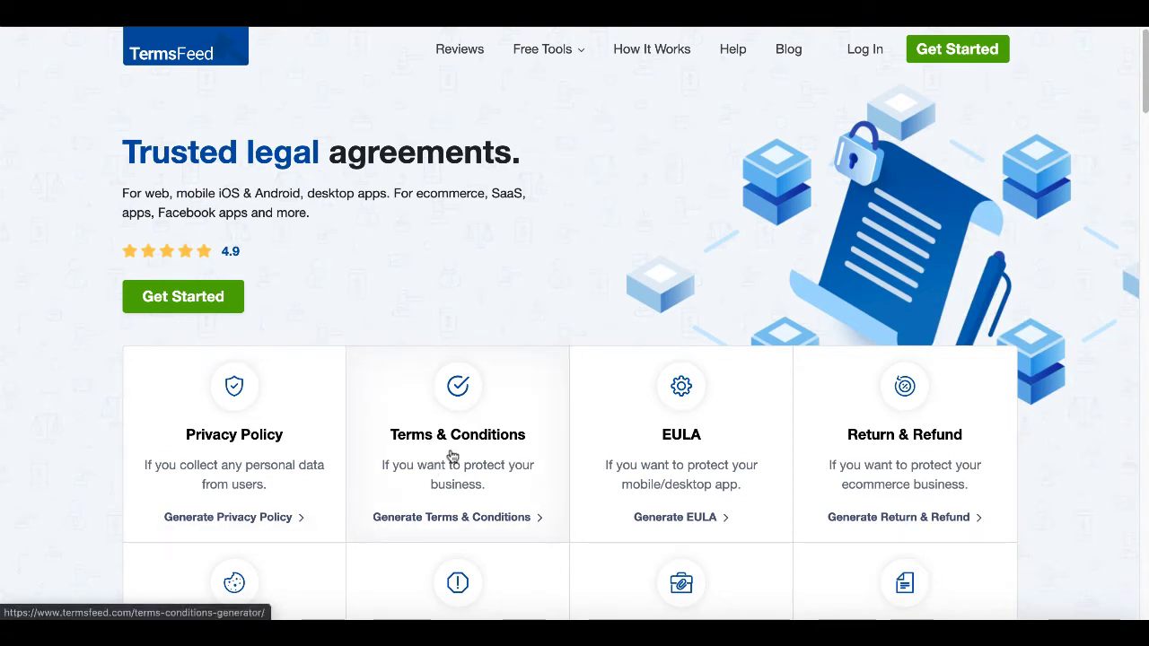
Start generating a Terms & Conditions agreement for a Website and continue to the site details.
{"action": "left_click", "coordinate": [493, 520]}
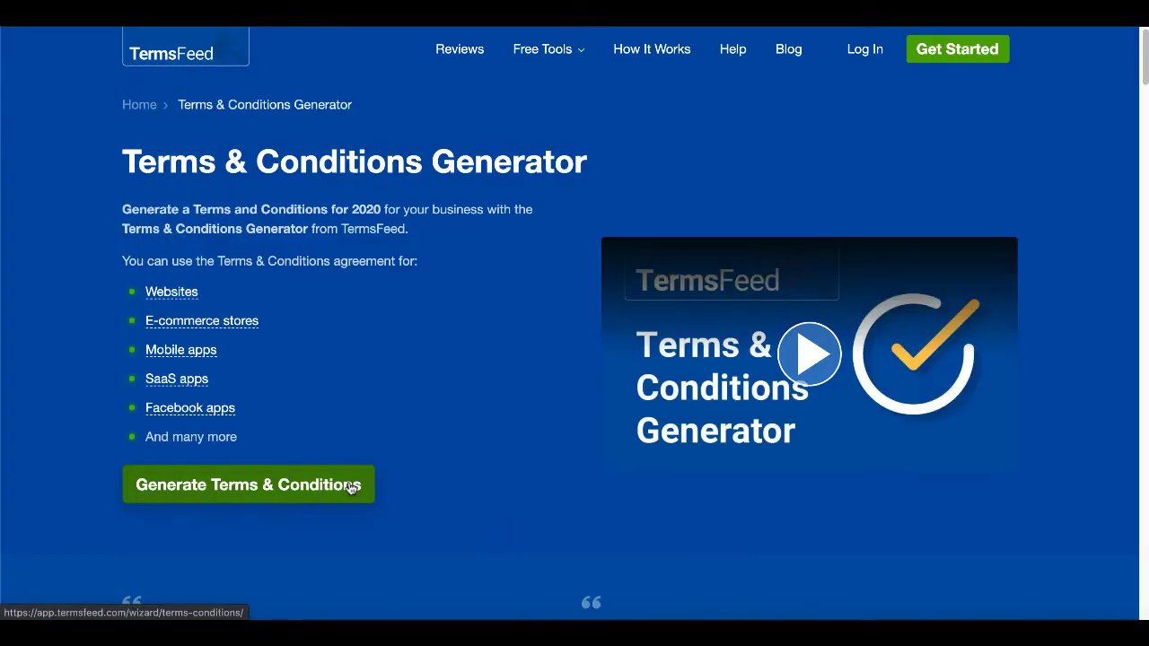
{"action": "left_click", "coordinate": [351, 487]}
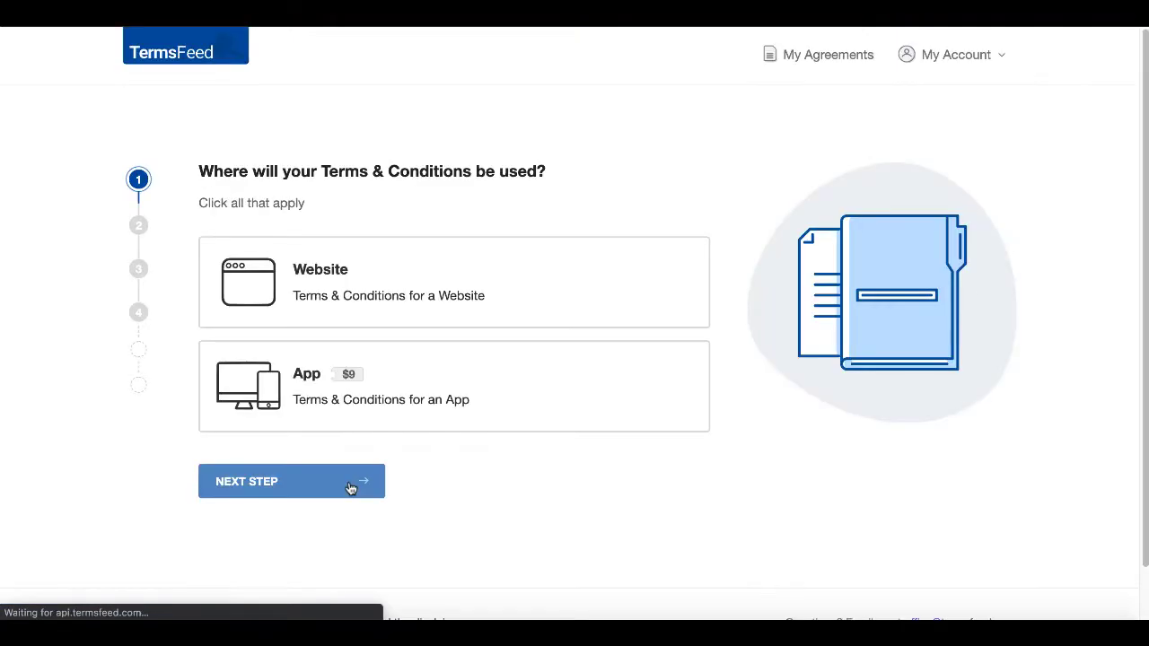
{"action": "left_click", "coordinate": [334, 318]}
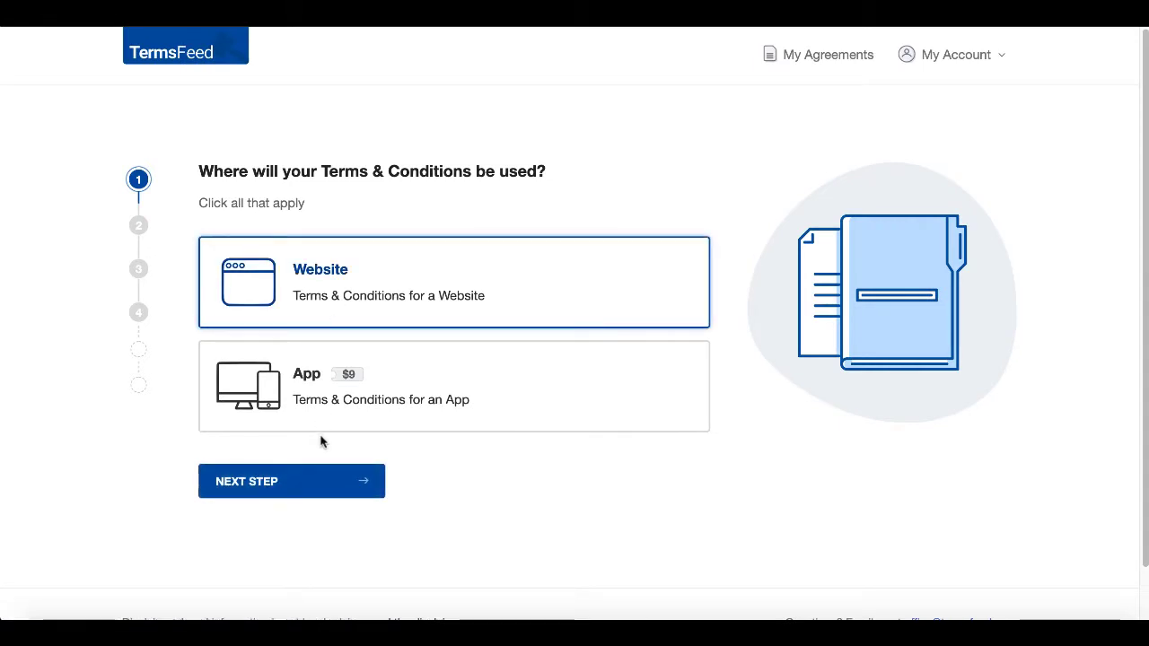
{"action": "left_click", "coordinate": [319, 481]}
Fill in the website URL and website name with the suggested placeholder e-mail entries.
{"action": "left_click", "coordinate": [273, 268]}
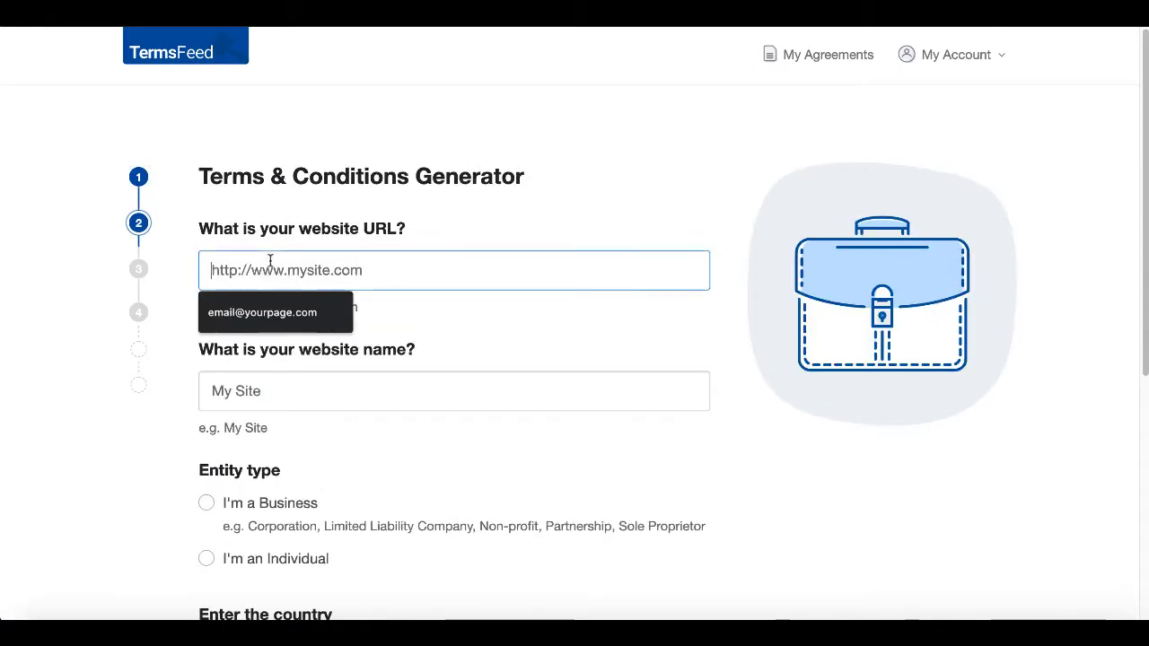
{"action": "left_click", "coordinate": [268, 314]}
{"action": "left_click", "coordinate": [253, 391]}
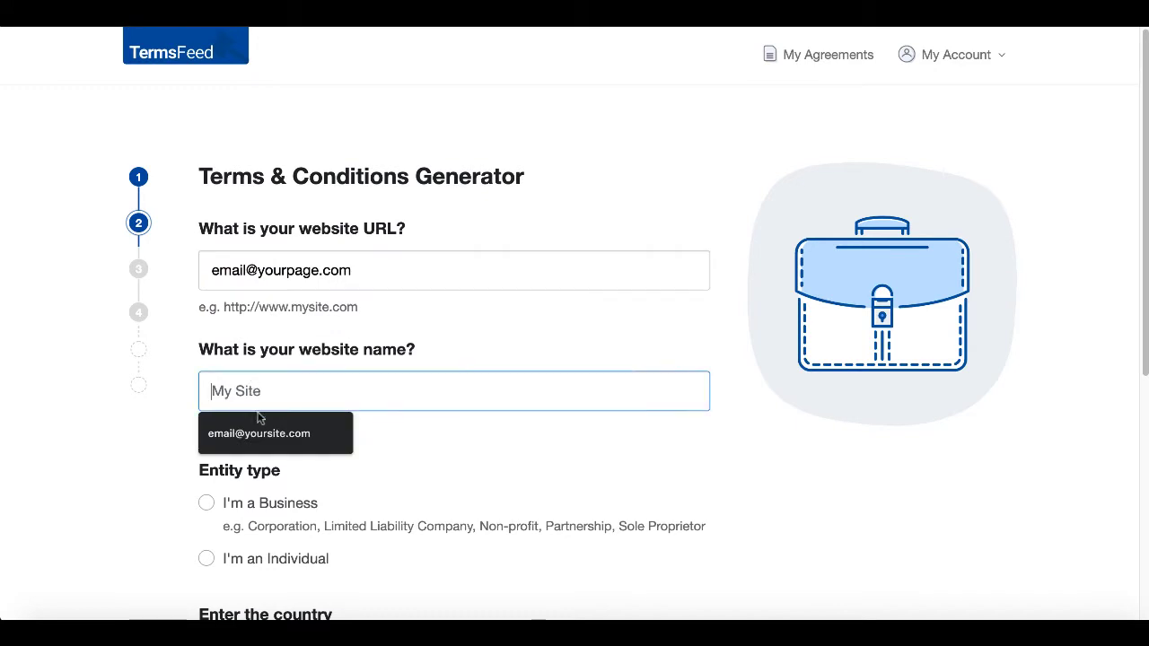
{"action": "left_click", "coordinate": [259, 435]}
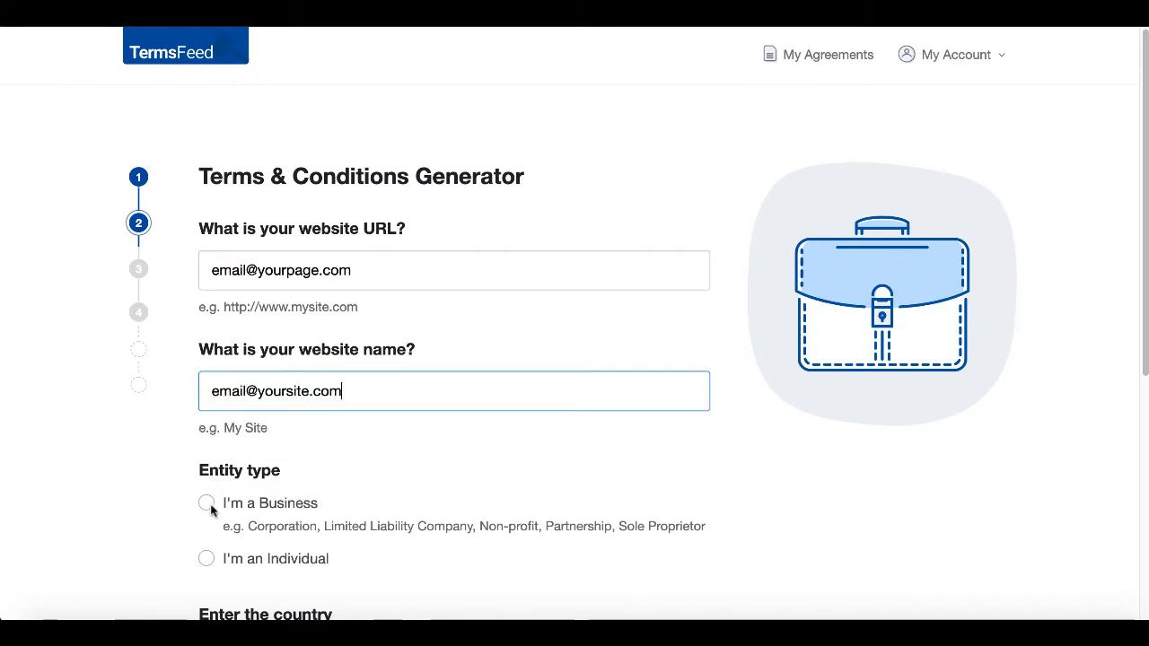
Set the entity type to Individual and the state to Arkansas, and continue to the agreement questions.
{"action": "left_click", "coordinate": [207, 559]}
{"action": "scroll", "coordinate": [213, 556], "scroll_direction": "down", "scroll_amount": 5}
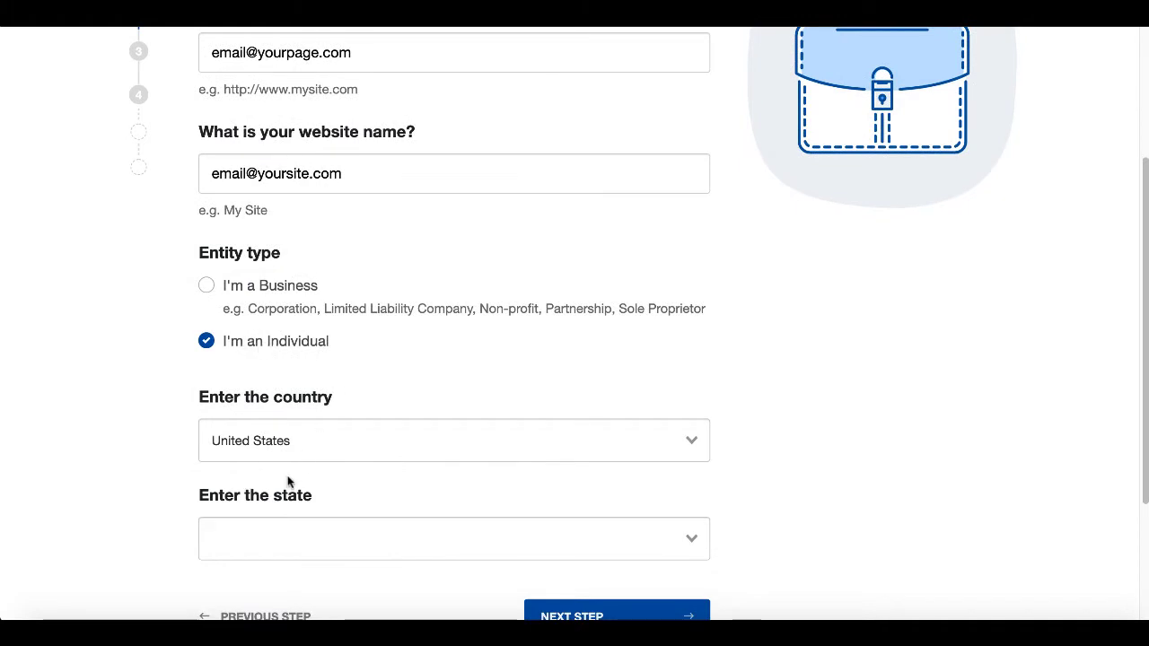
{"action": "scroll", "coordinate": [289, 482], "scroll_direction": "down", "scroll_amount": 1}
{"action": "left_click", "coordinate": [276, 491]}
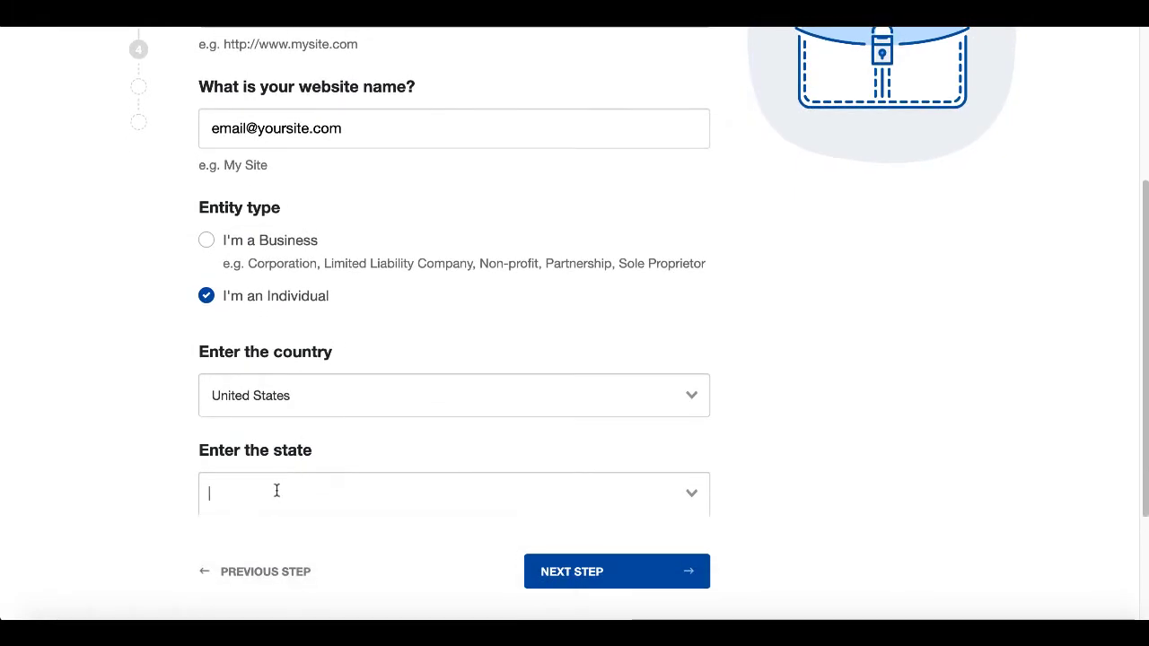
{"action": "left_click", "coordinate": [269, 575]}
{"action": "scroll", "coordinate": [756, 466], "scroll_direction": "down", "scroll_amount": 2}
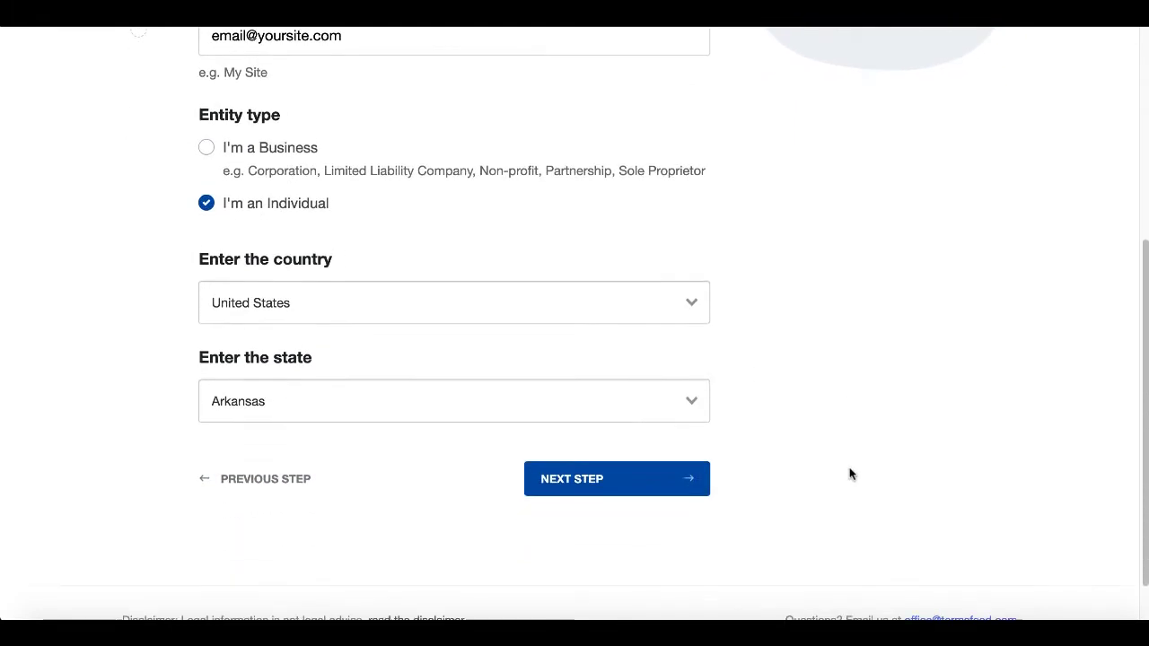
{"action": "left_click", "coordinate": [643, 483]}
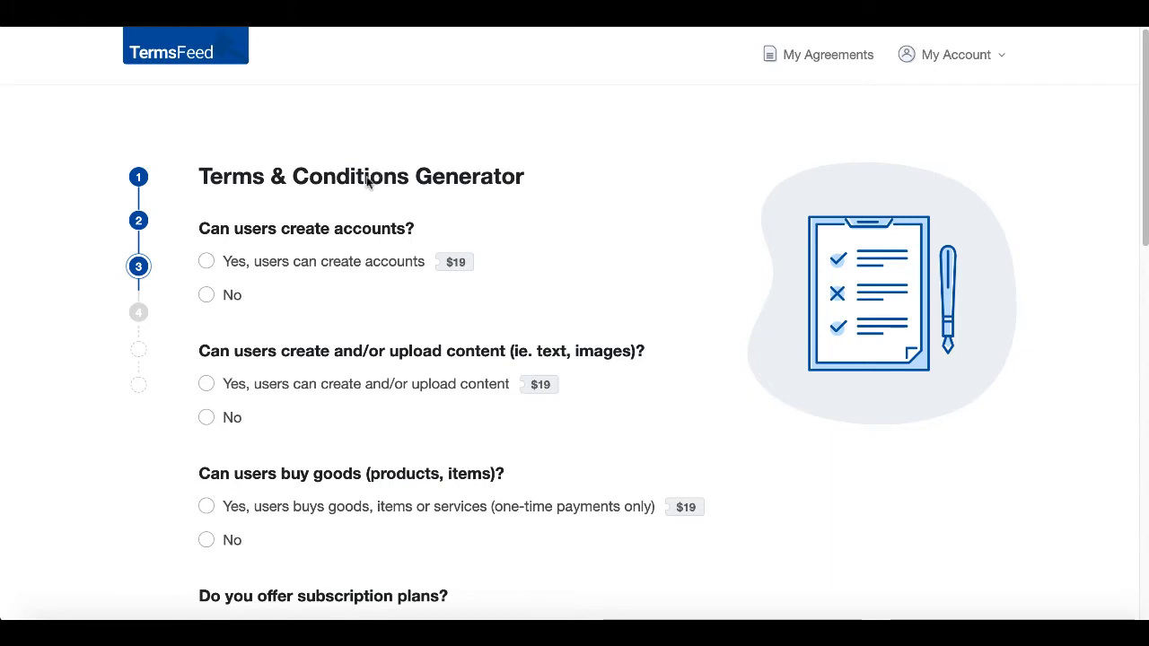
Answer No to users creating accounts, uploading content, buying goods, and to offering subscription plans.
{"action": "left_click", "coordinate": [207, 295]}
{"action": "scroll", "coordinate": [209, 298], "scroll_direction": "down", "scroll_amount": 2}
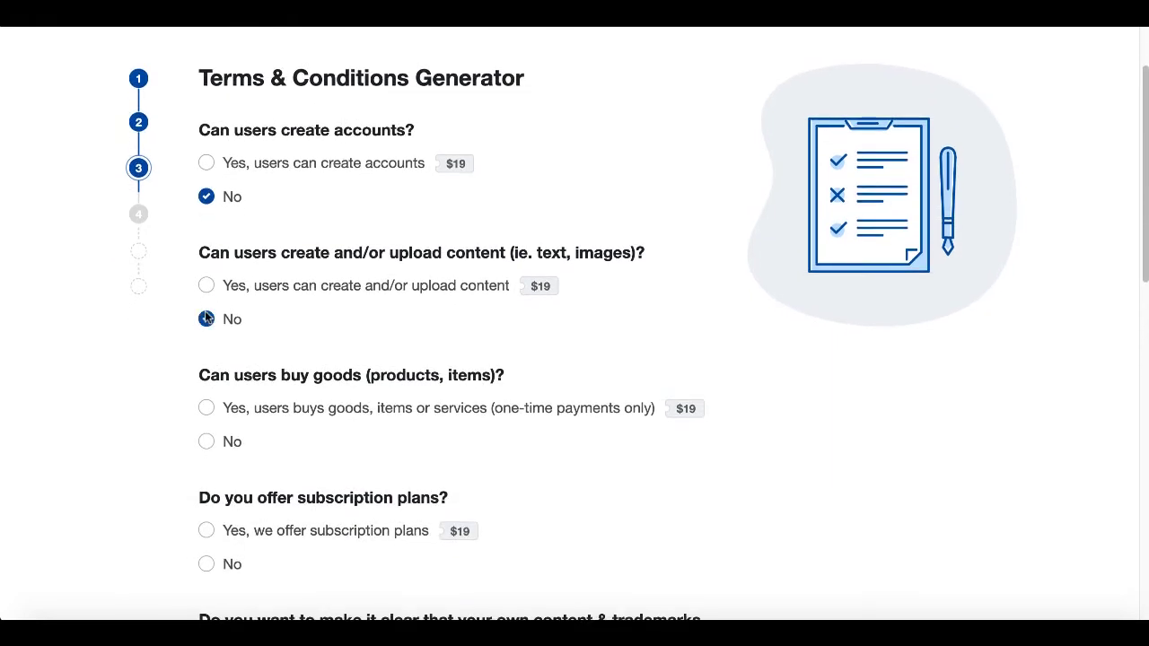
{"action": "scroll", "coordinate": [206, 326], "scroll_direction": "down", "scroll_amount": 1}
{"action": "left_click", "coordinate": [213, 367]}
{"action": "scroll", "coordinate": [213, 372], "scroll_direction": "down", "scroll_amount": 2}
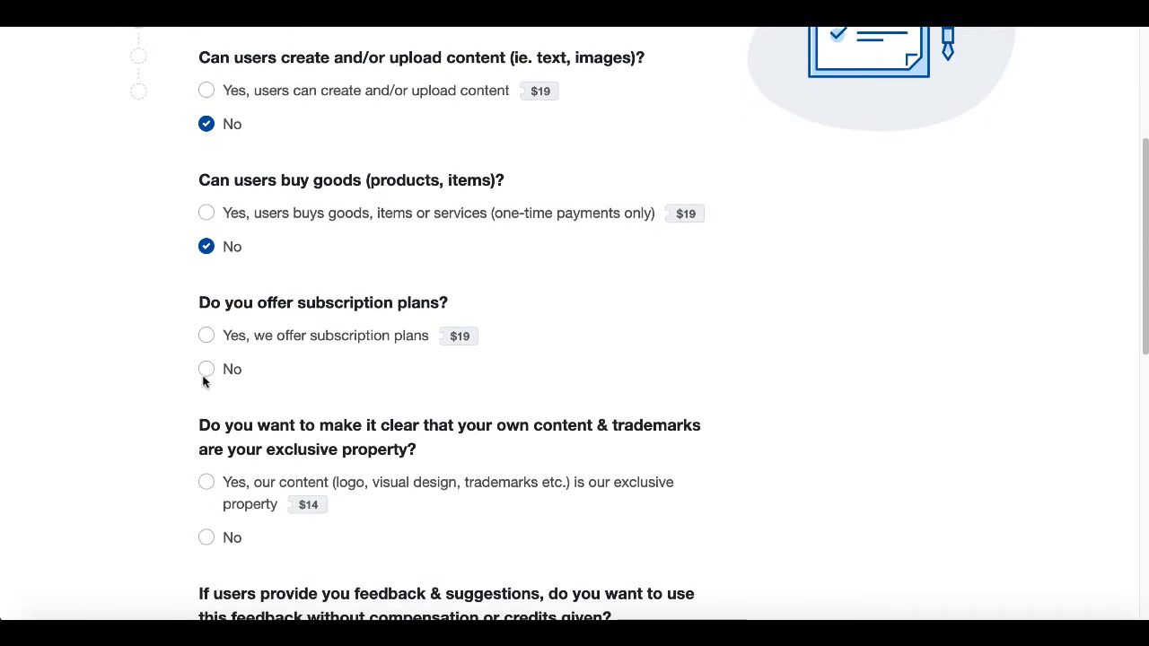
{"action": "left_click", "coordinate": [206, 368]}
Answer No to exclusive property of content and trademarks, uncompensated use of feedback, and promotions, contests or sweepstakes.
{"action": "scroll", "coordinate": [206, 366], "scroll_direction": "down", "scroll_amount": 1}
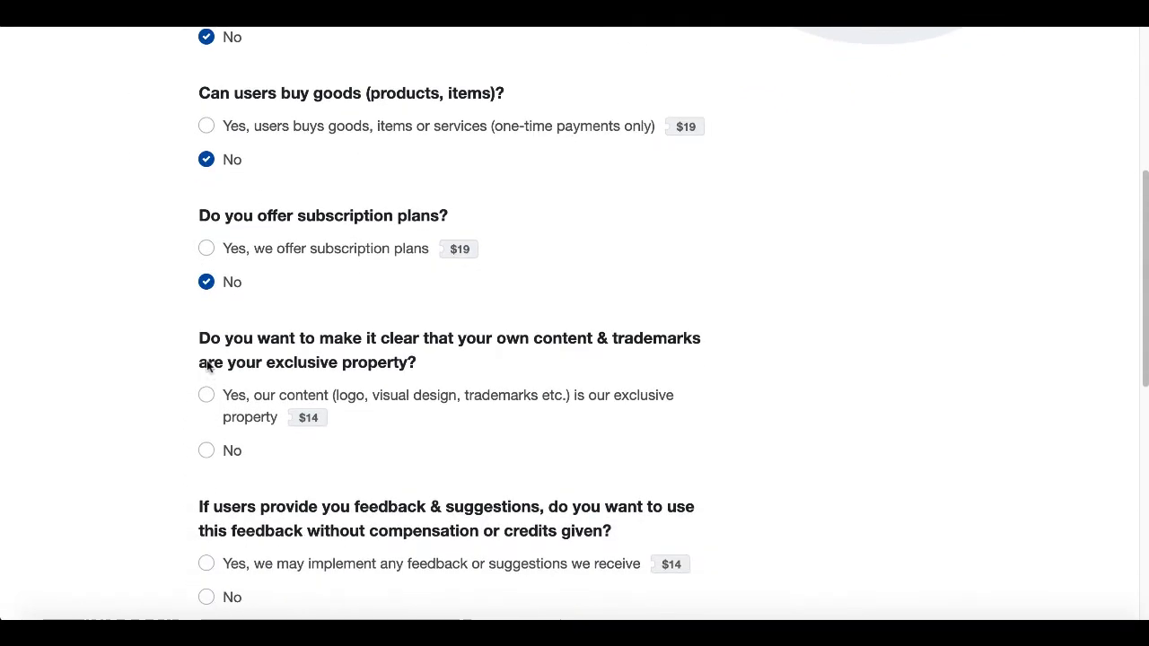
{"action": "left_click", "coordinate": [206, 449]}
{"action": "scroll", "coordinate": [205, 462], "scroll_direction": "down", "scroll_amount": 2}
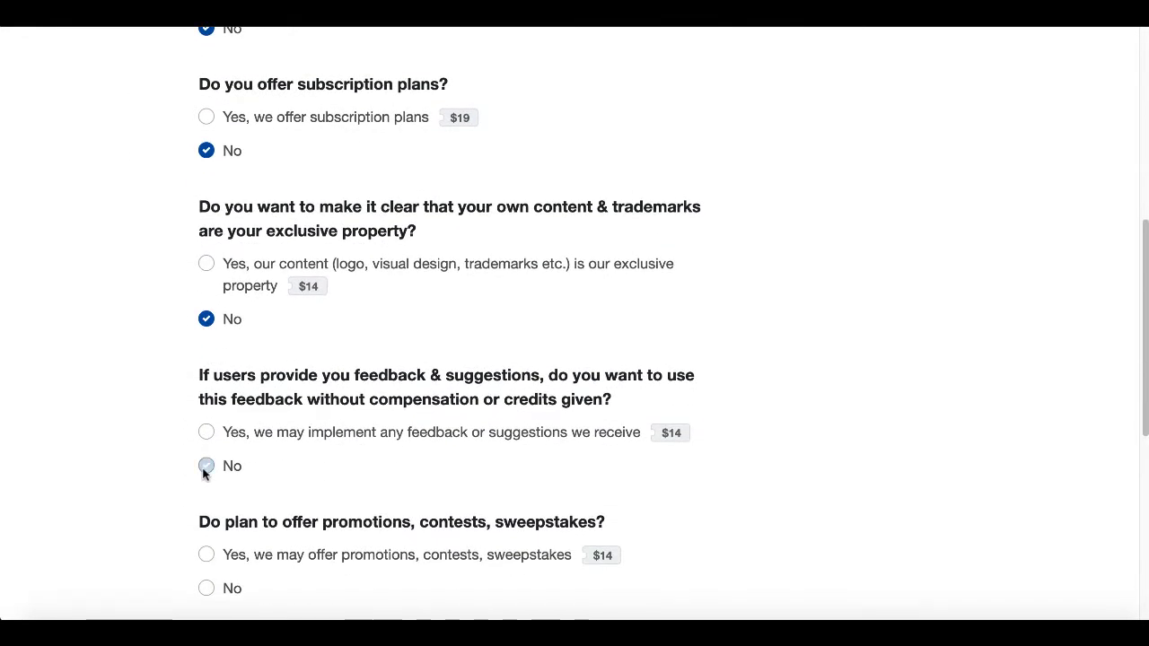
{"action": "left_click", "coordinate": [206, 467]}
{"action": "scroll", "coordinate": [205, 470], "scroll_direction": "down", "scroll_amount": 2}
{"action": "scroll", "coordinate": [206, 477], "scroll_direction": "down", "scroll_amount": 3}
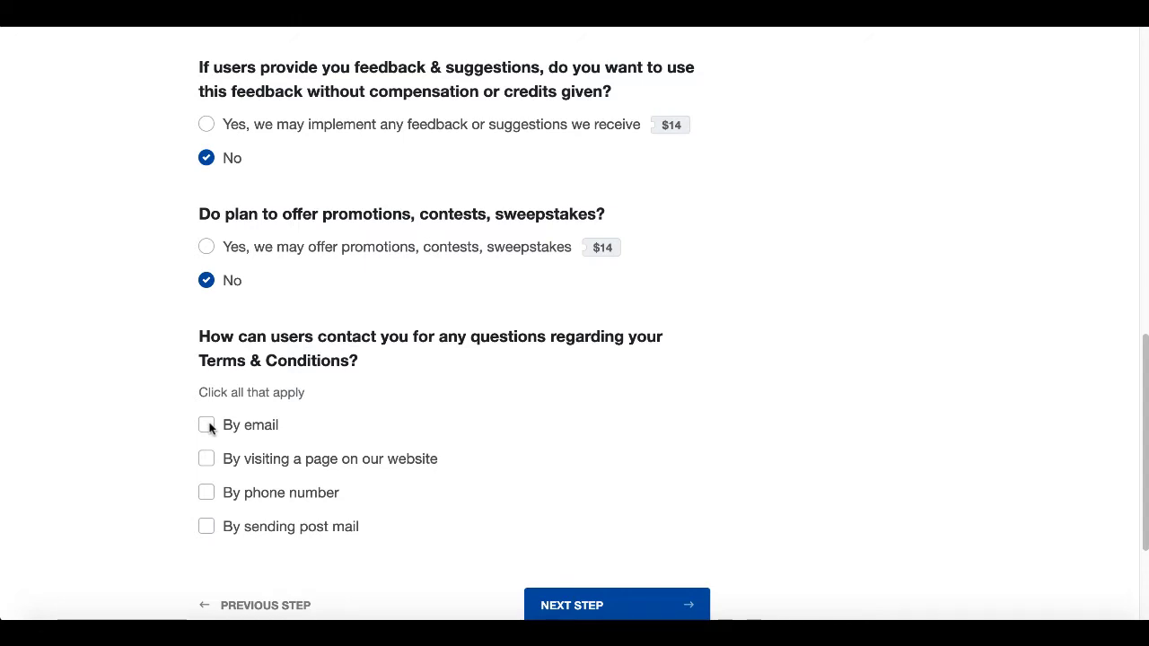
Enable contact by email for questions about the Terms & Conditions and fill in the company's contact e-mail.
{"action": "left_click", "coordinate": [207, 427]}
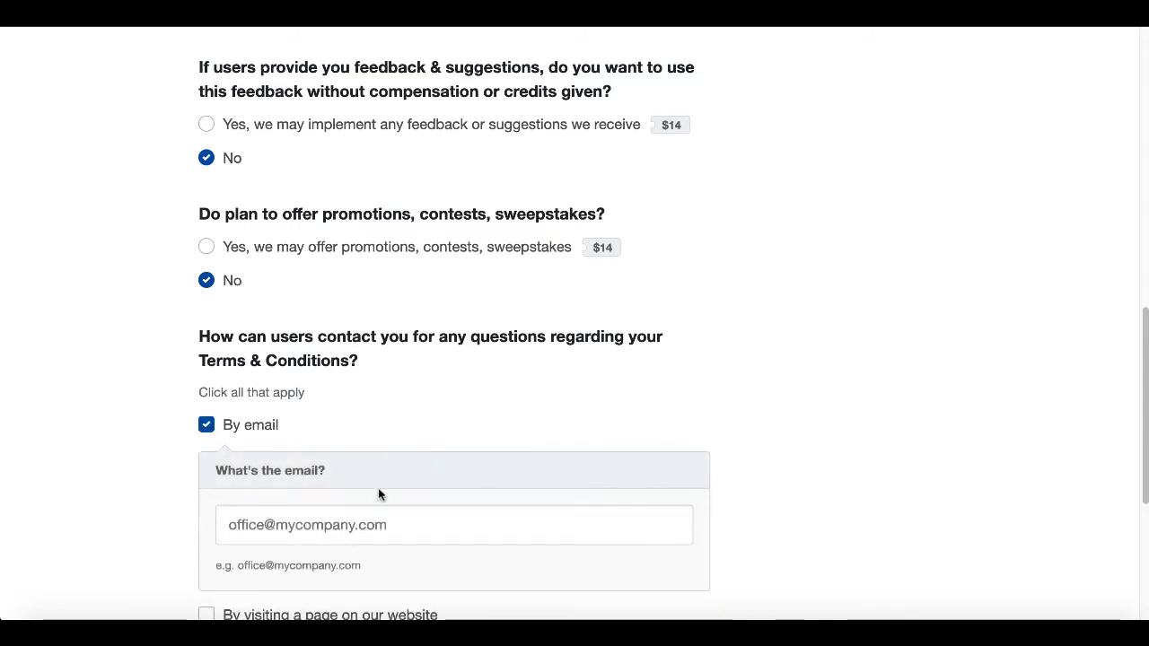
{"action": "left_click", "coordinate": [292, 523]}
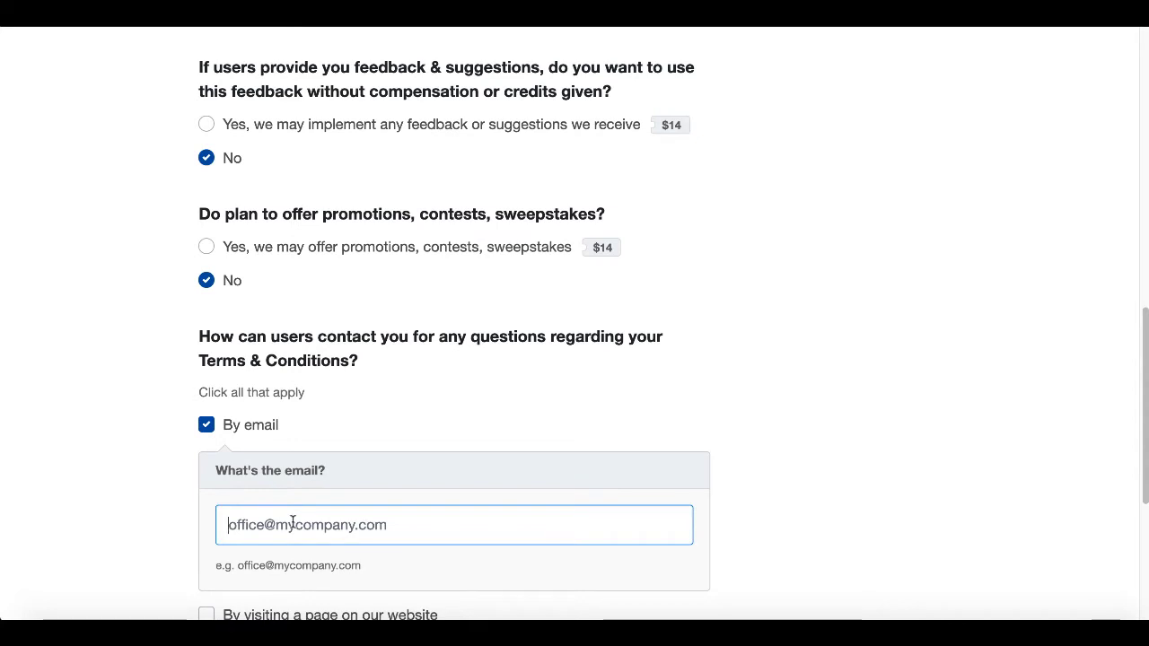
{"action": "type", "text": "email"}
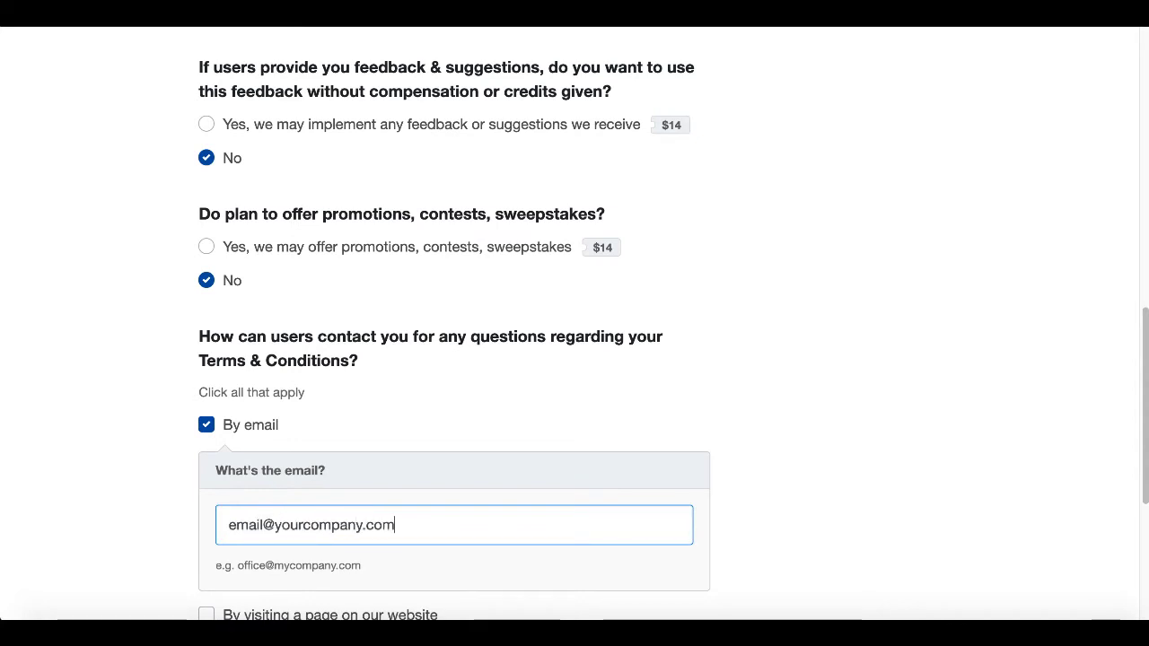
{"action": "type", "text": "@yourcompany.com"}
Continue to the language choice and generate the free English Terms & Conditions.
{"action": "scroll", "coordinate": [333, 479], "scroll_direction": "down", "scroll_amount": 5}
{"action": "left_click", "coordinate": [591, 518]}
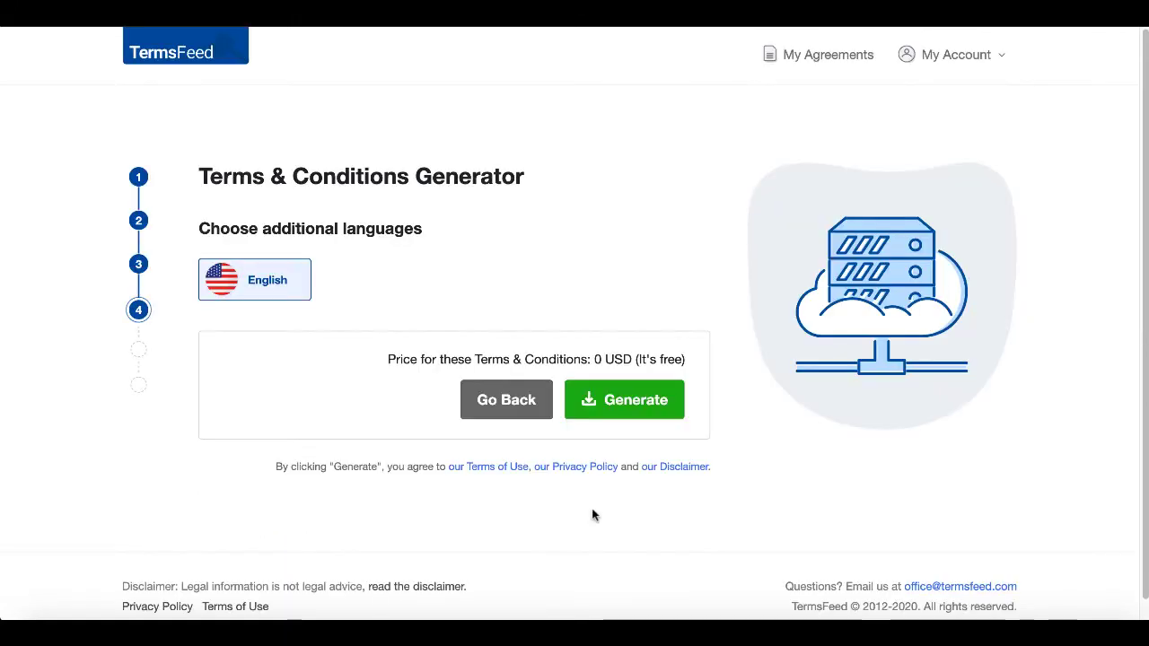
{"action": "left_click", "coordinate": [609, 406]}
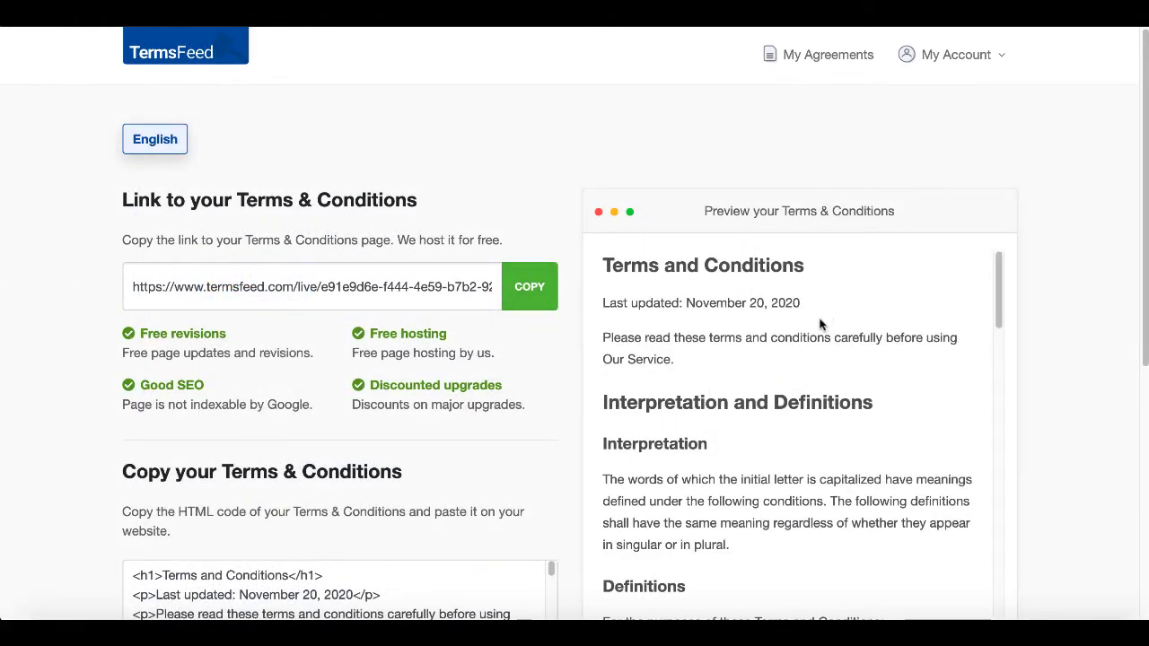
Copy the HTML code of the generated Terms & Conditions to the clipboard.
{"action": "scroll", "coordinate": [820, 325], "scroll_direction": "down", "scroll_amount": 2}
{"action": "scroll", "coordinate": [820, 325], "scroll_direction": "up", "scroll_amount": 2}
{"action": "scroll", "coordinate": [820, 325], "scroll_direction": "down", "scroll_amount": 1}
{"action": "scroll", "coordinate": [820, 325], "scroll_direction": "up", "scroll_amount": 1}
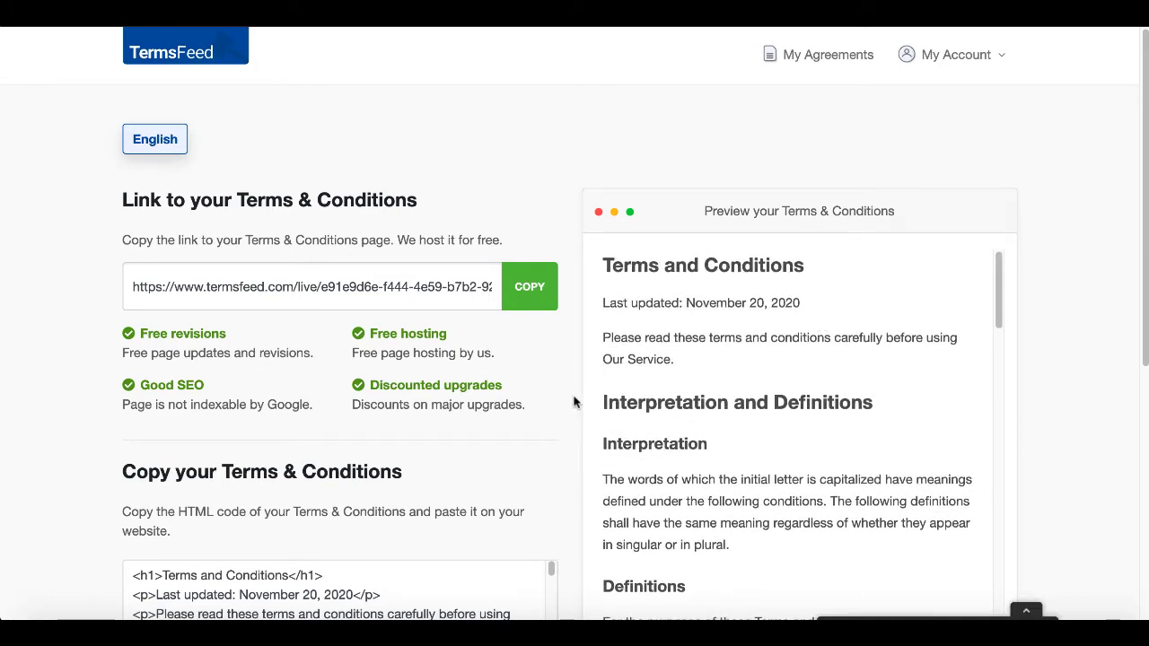
{"action": "scroll", "coordinate": [574, 403], "scroll_direction": "down", "scroll_amount": 3}
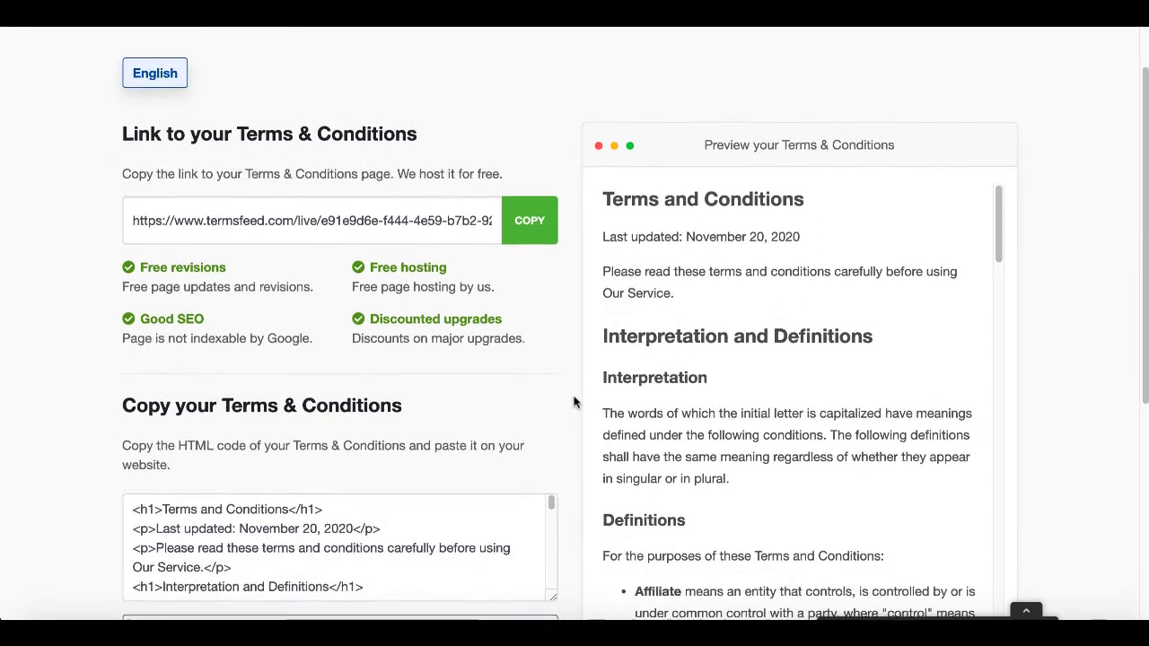
{"action": "left_click", "coordinate": [352, 556]}
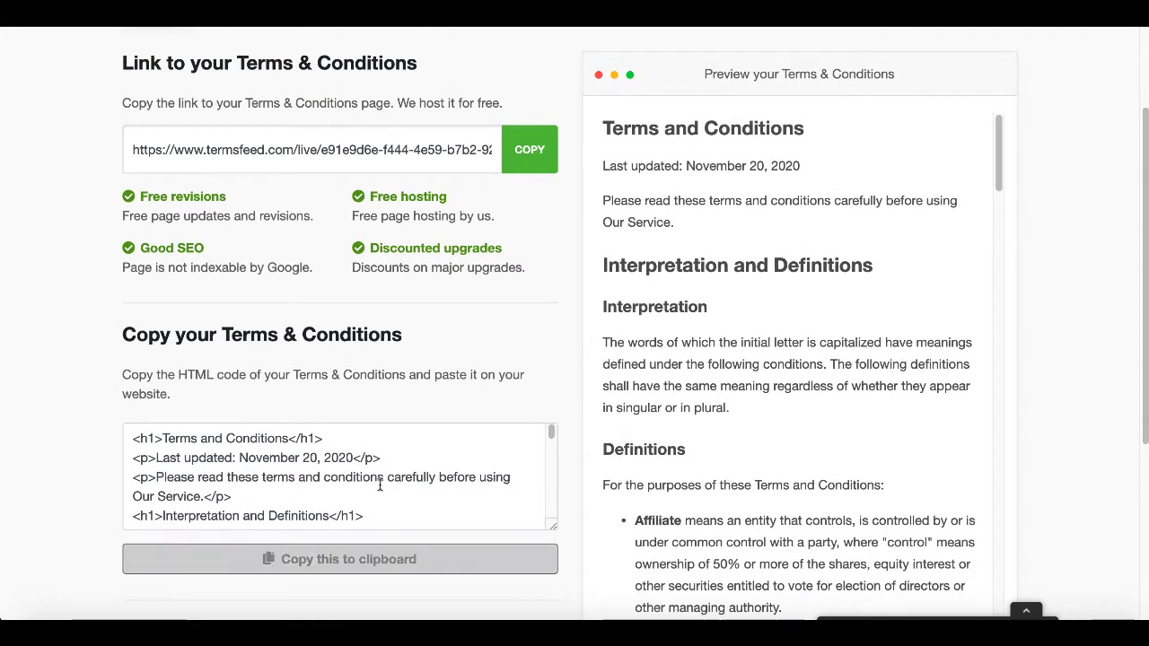
{"action": "scroll", "coordinate": [385, 477], "scroll_direction": "up", "scroll_amount": 1}
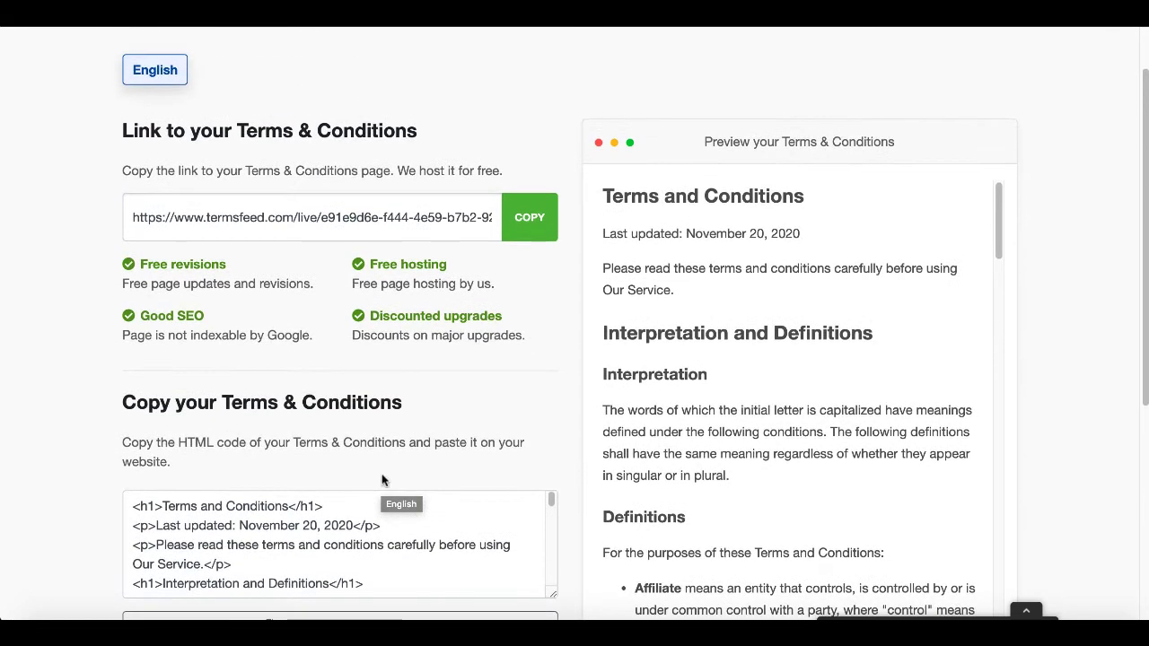
Copy the link to the hosted Terms & Conditions, and view the published landing page down to its footer.
{"action": "left_click", "coordinate": [519, 230]}
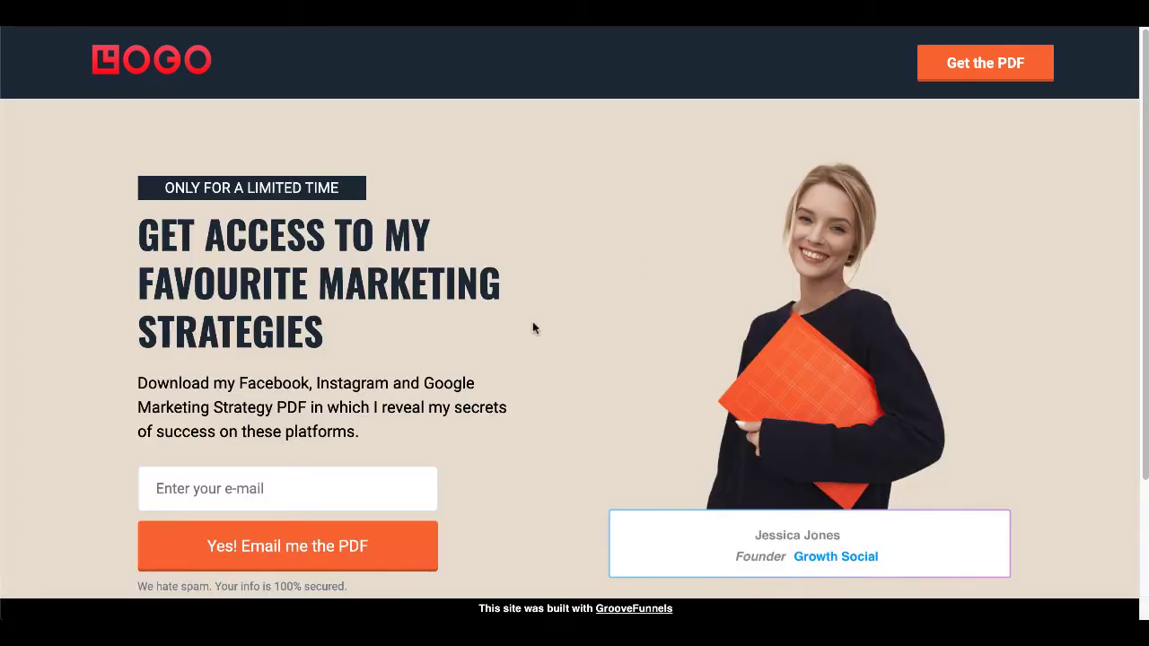
{"action": "scroll", "coordinate": [532, 323], "scroll_direction": "down", "scroll_amount": 3}
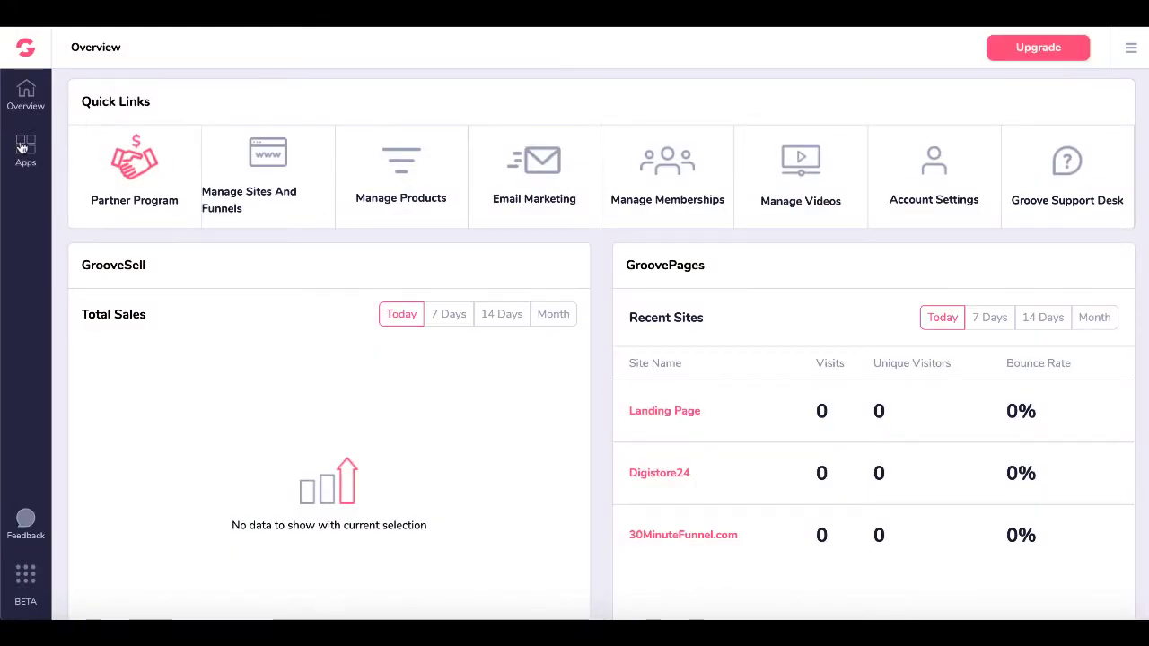
Switch to GrooveFunnels and open the list of existing sites.
{"action": "left_click", "coordinate": [25, 152]}
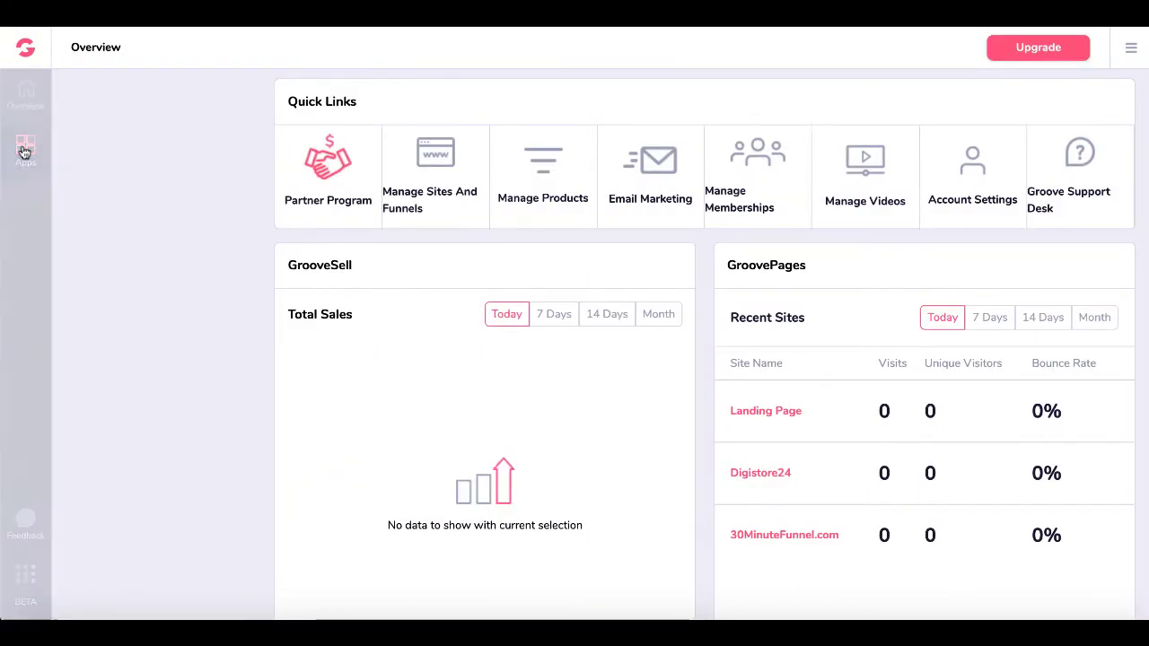
{"action": "left_click", "coordinate": [83, 261]}
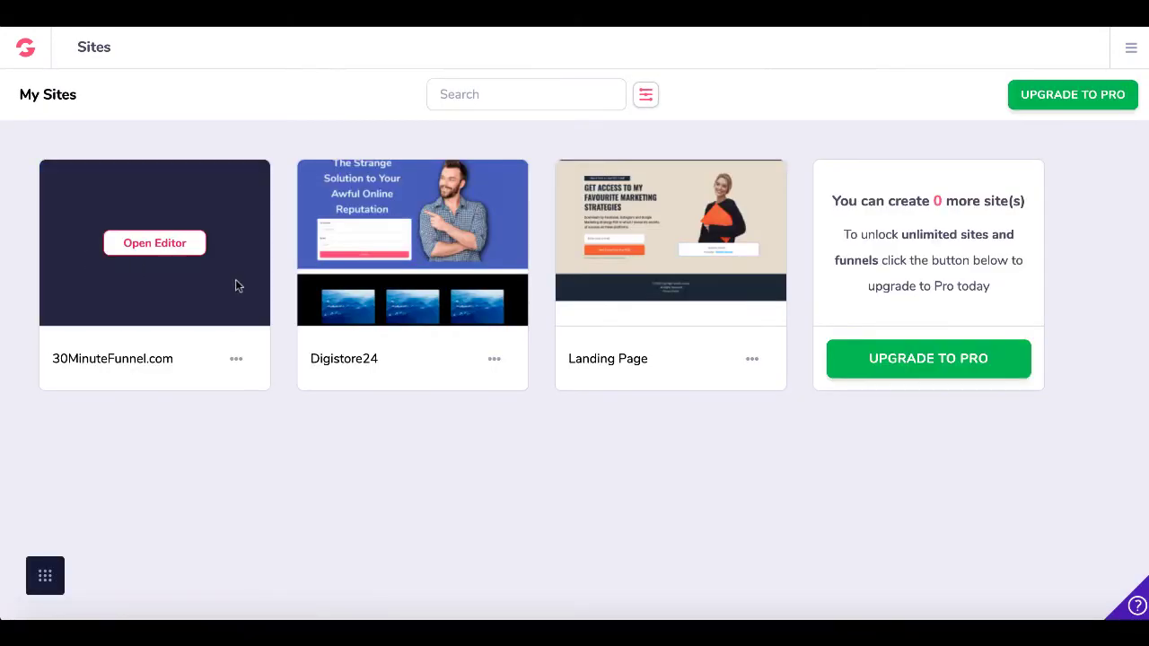
{"action": "mouse_move", "coordinate": [658, 278]}
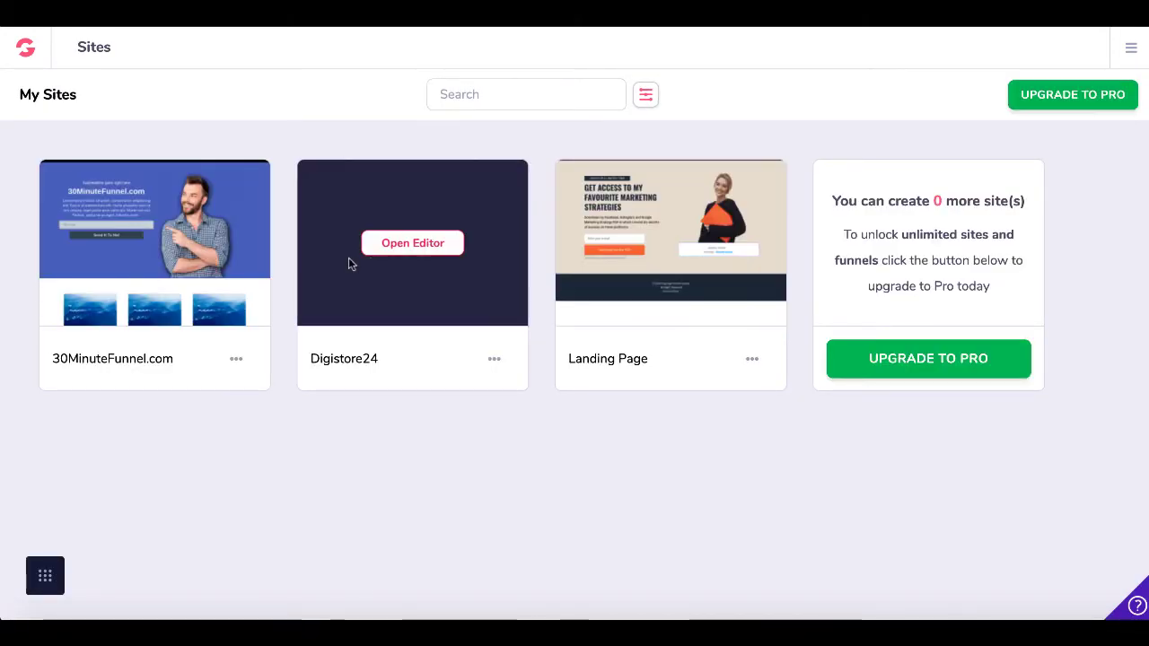
{"action": "left_click", "coordinate": [844, 368]}
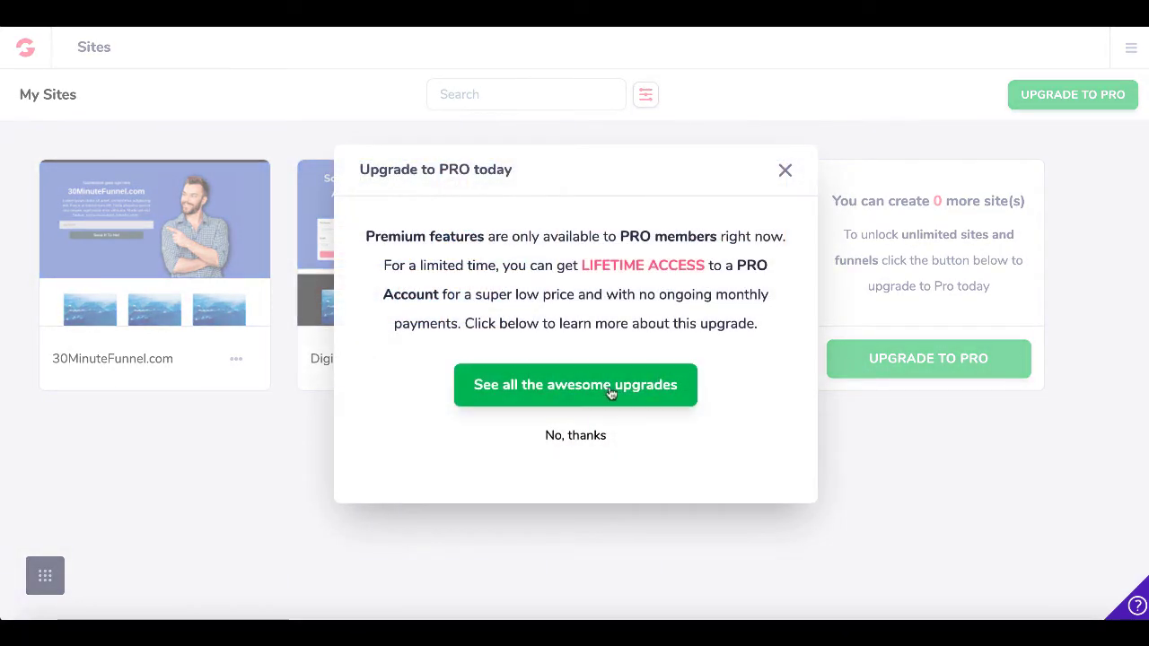
{"action": "left_click", "coordinate": [785, 171]}
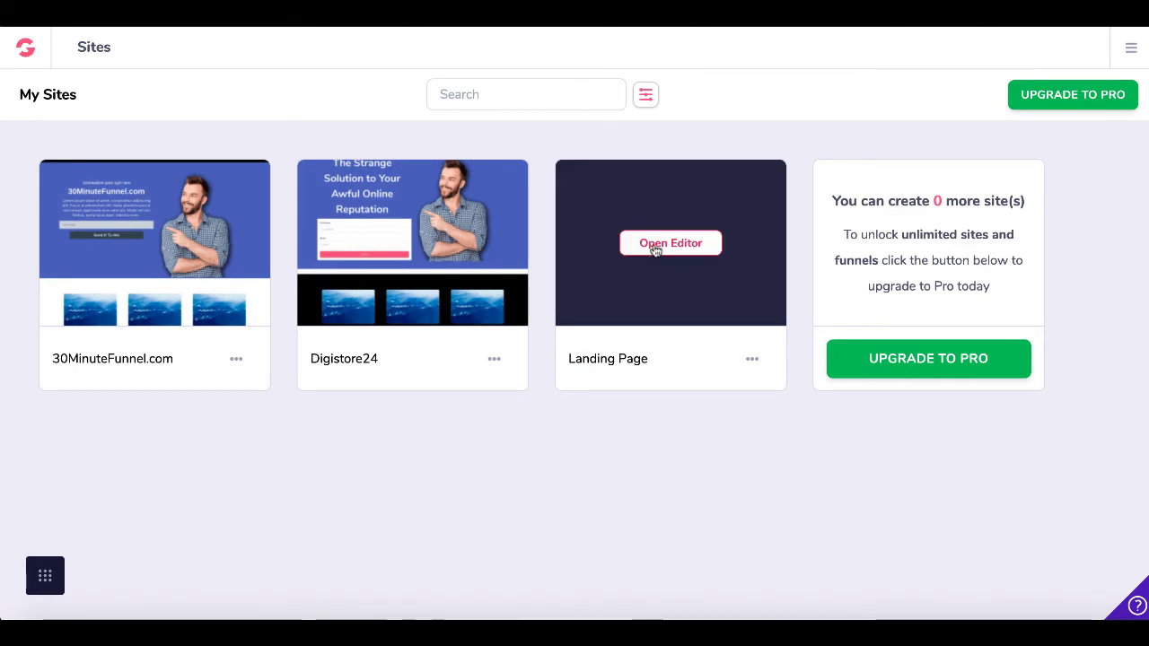
Open the Landing Page site in the editor and open the link setting of the footer's Privacy Policy text.
{"action": "left_click", "coordinate": [655, 250]}
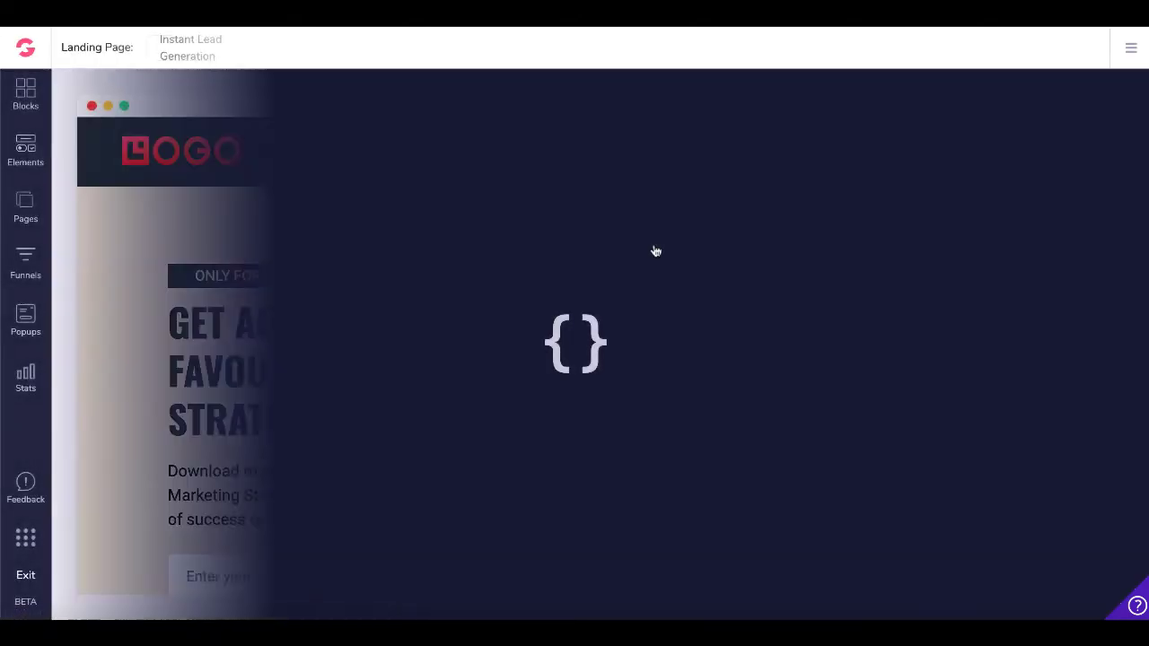
{"action": "scroll", "coordinate": [731, 470], "scroll_direction": "down", "scroll_amount": 5}
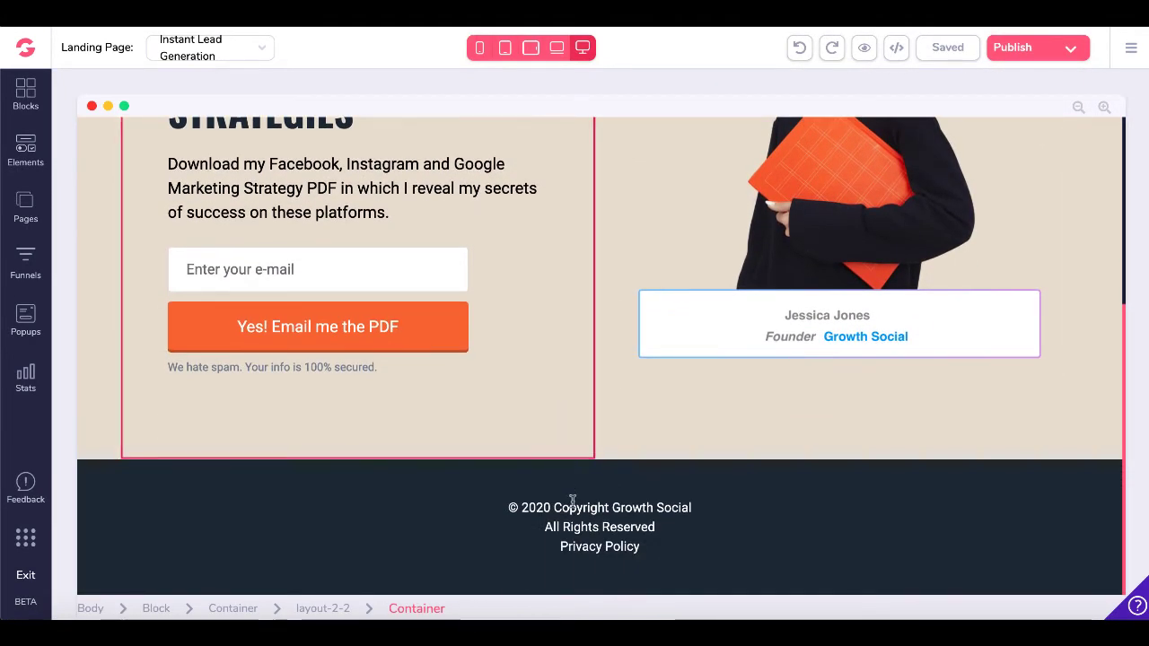
{"action": "left_click", "coordinate": [579, 552]}
{"action": "double_click", "coordinate": [579, 549]}
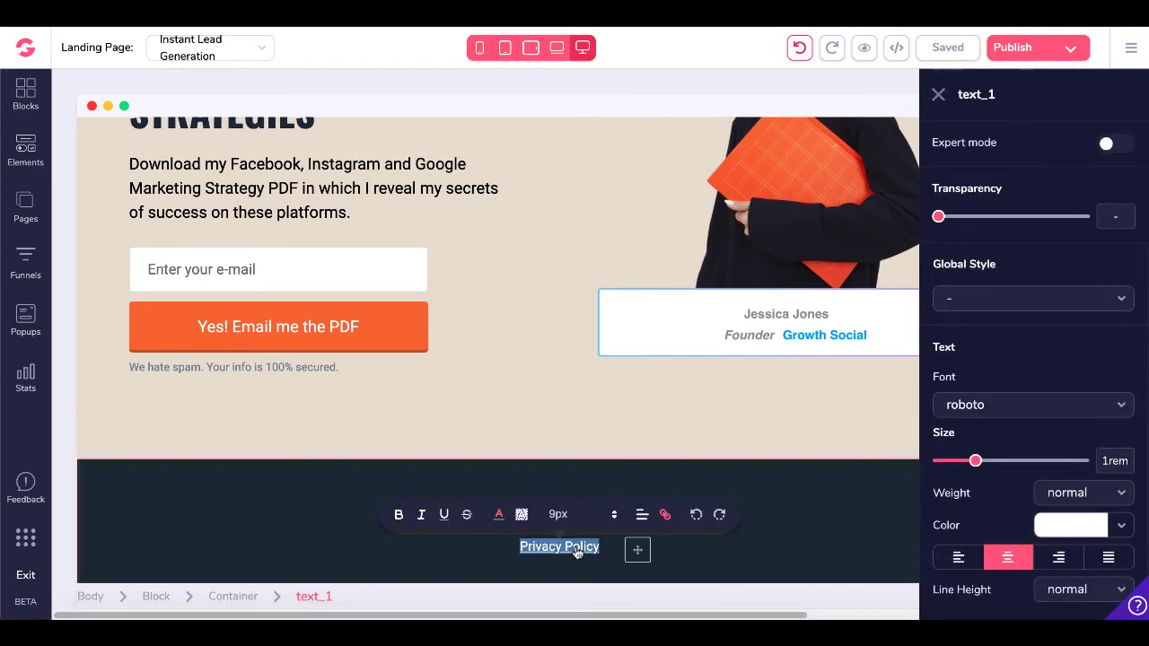
{"action": "left_click", "coordinate": [666, 516]}
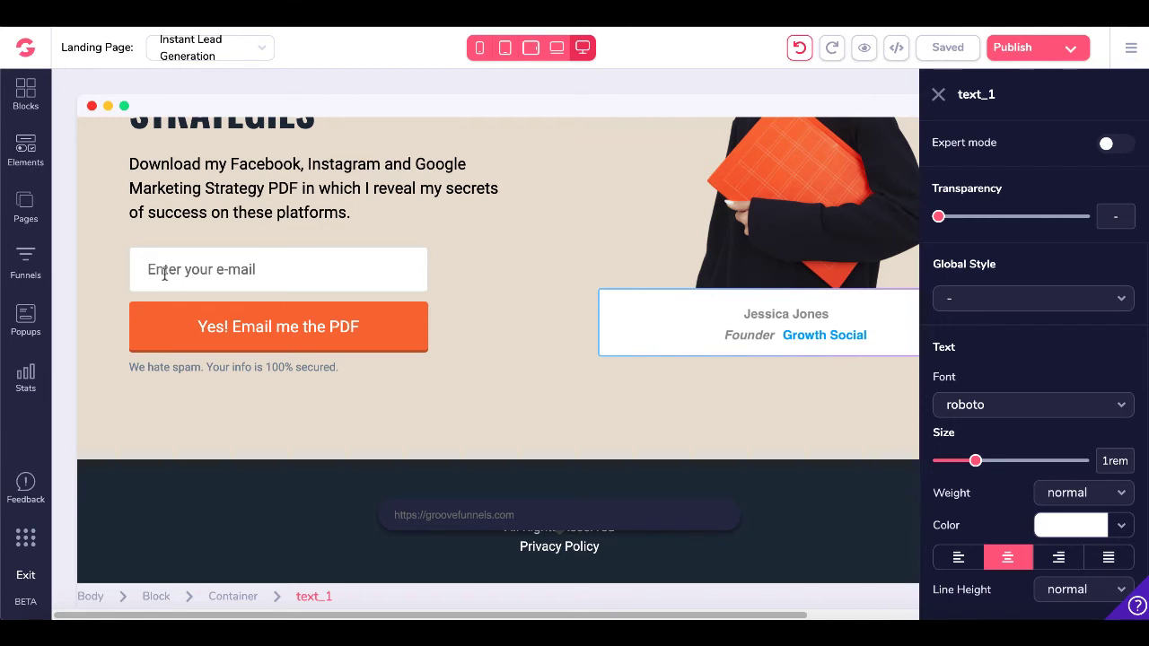
Open the site's Privacy page at its Terms and Conditions text and bring up the publishing options.
{"action": "left_click", "coordinate": [30, 212]}
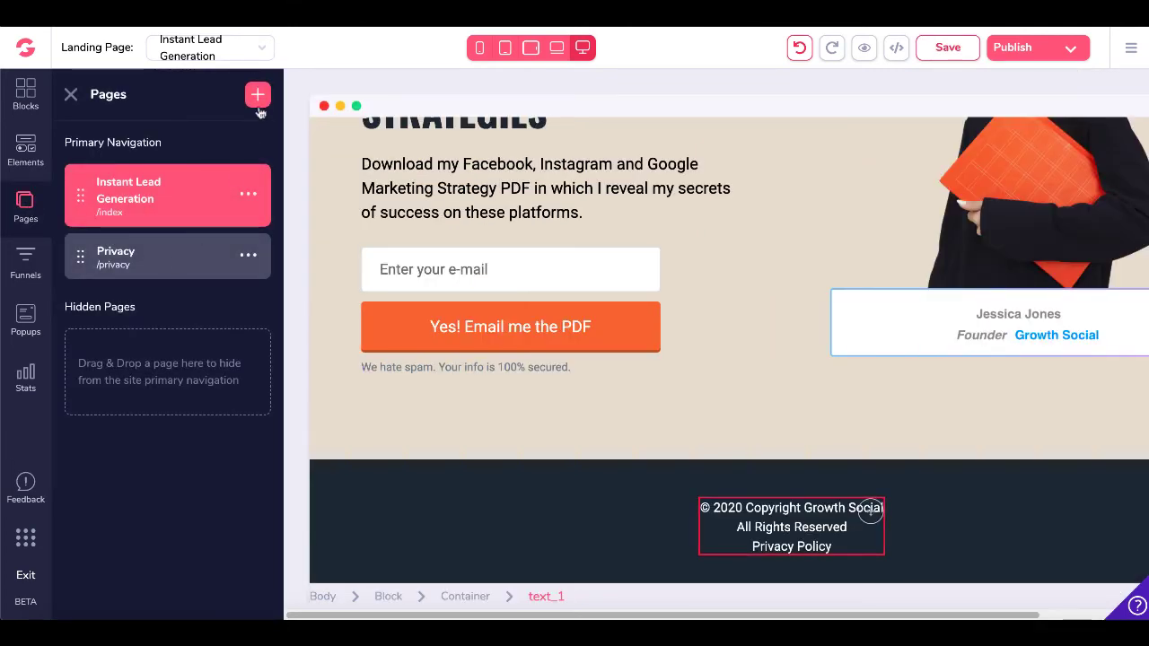
{"action": "left_click", "coordinate": [173, 269]}
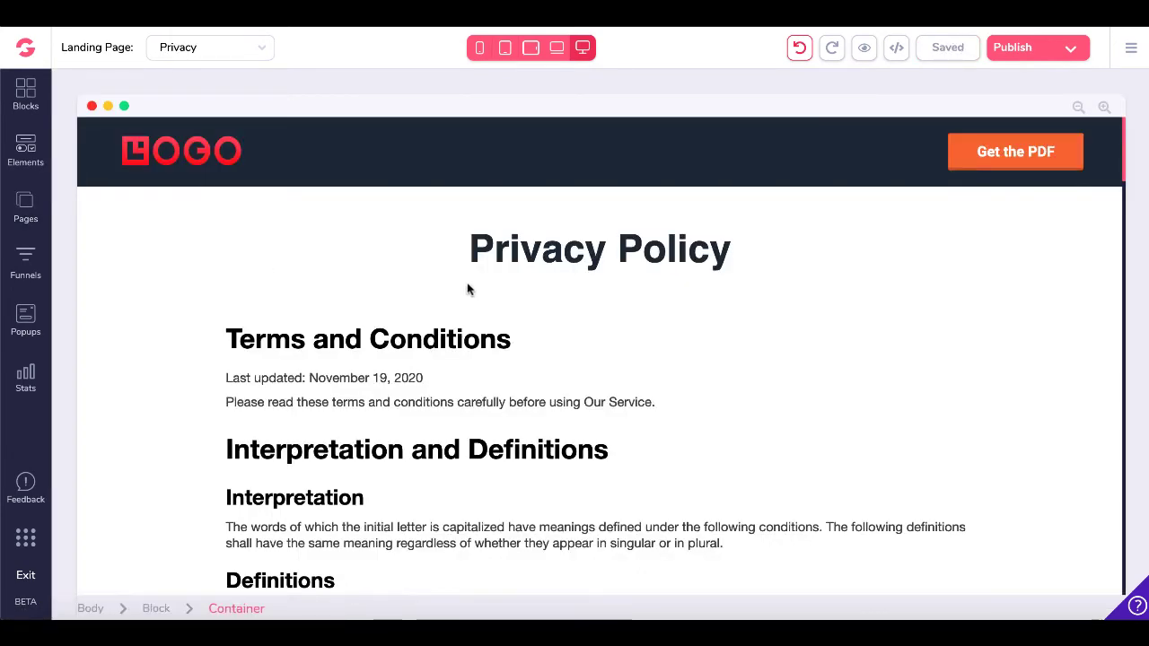
{"action": "left_click", "coordinate": [370, 336]}
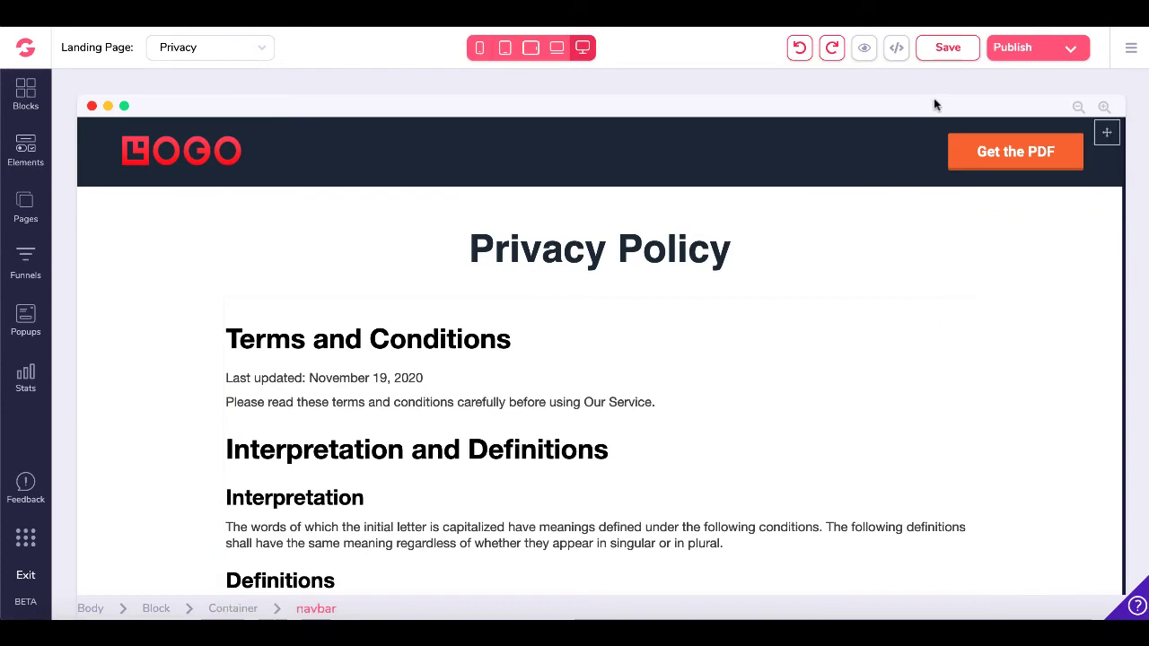
{"action": "left_click", "coordinate": [1071, 50]}
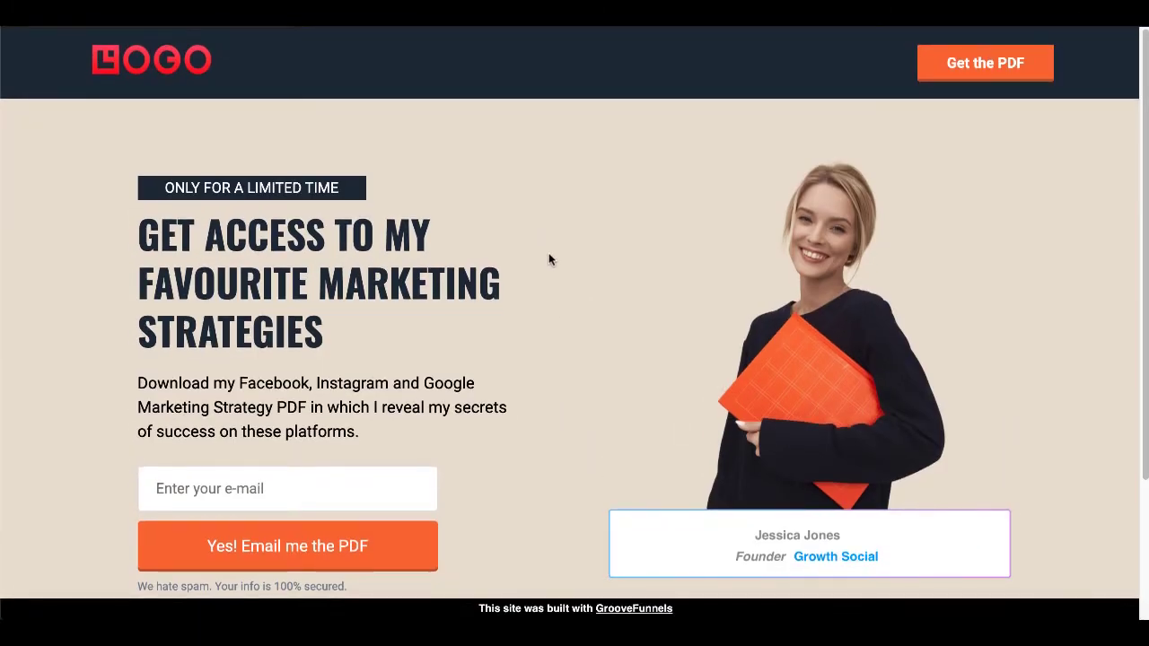
Follow the Privacy Policy link in the published landing page's footer and examine the legal text through to the Contact Us section.
{"action": "scroll", "coordinate": [547, 255], "scroll_direction": "down", "scroll_amount": 3}
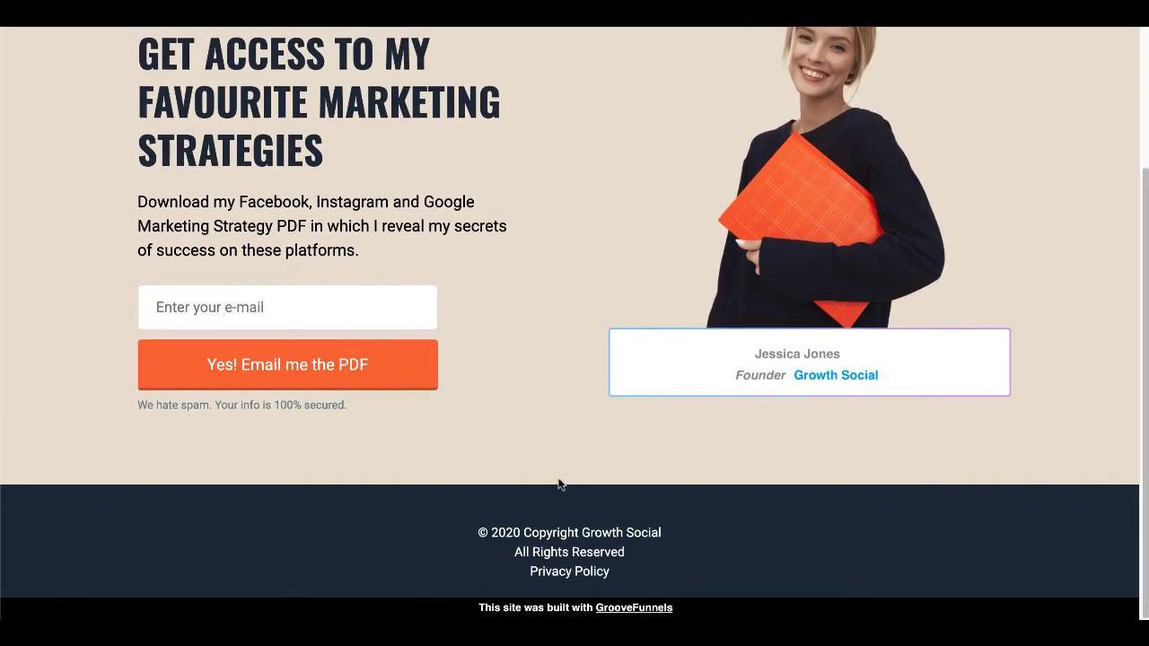
{"action": "left_click", "coordinate": [579, 576]}
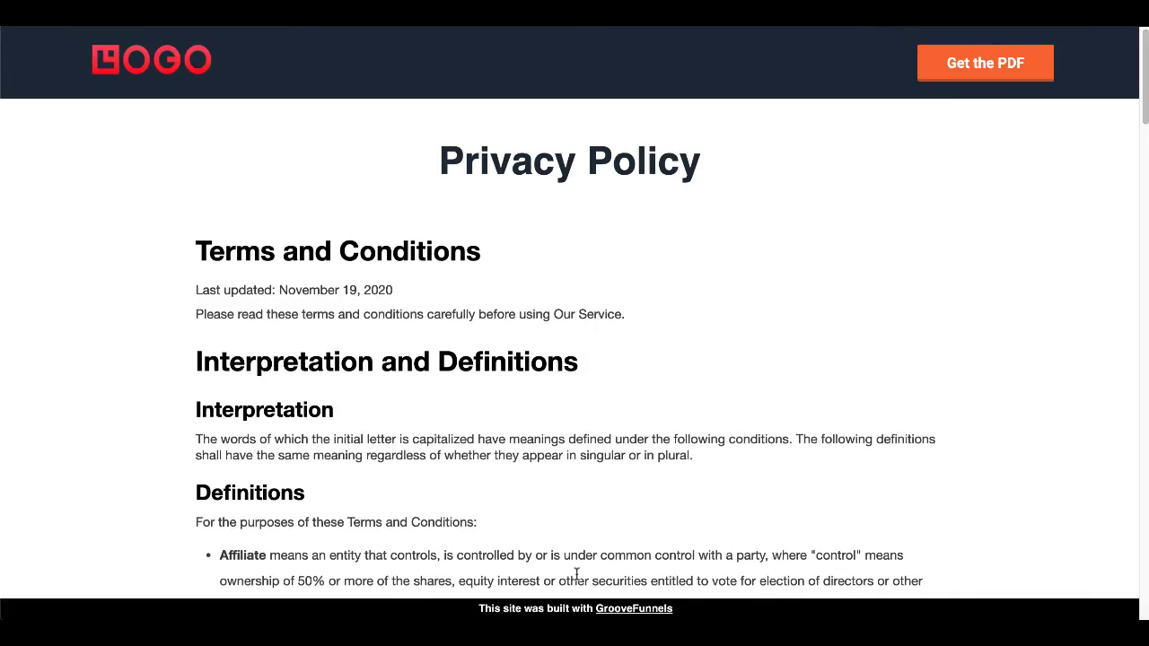
{"action": "scroll", "coordinate": [713, 312], "scroll_direction": "down", "scroll_amount": 4}
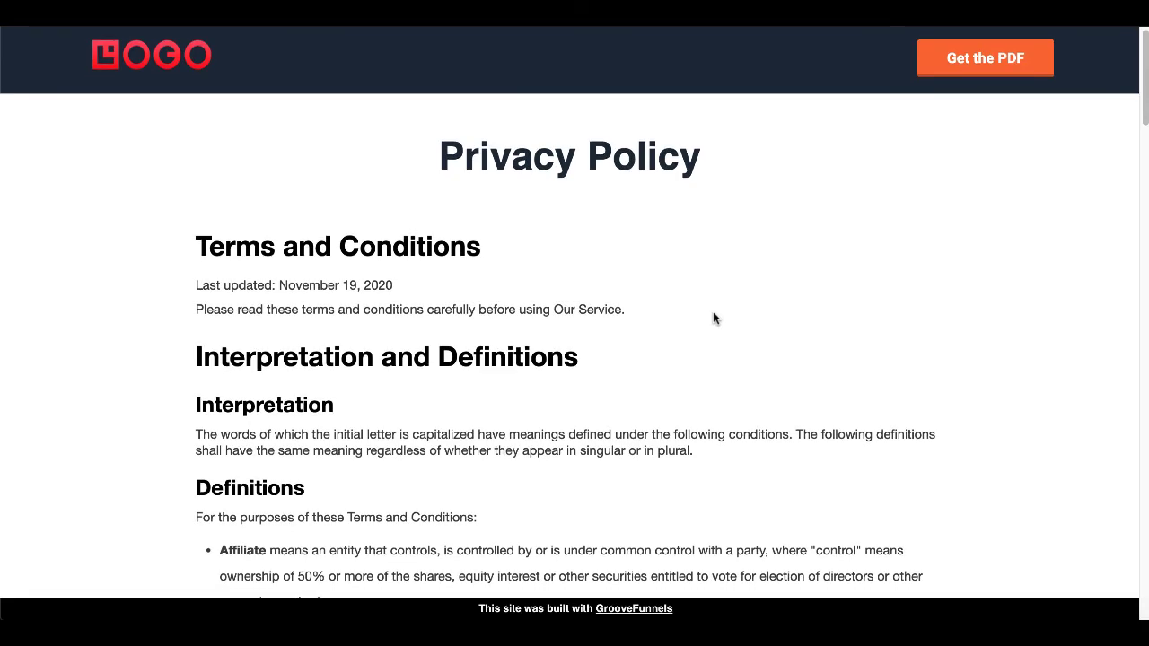
{"action": "scroll", "coordinate": [713, 311], "scroll_direction": "down", "scroll_amount": 6}
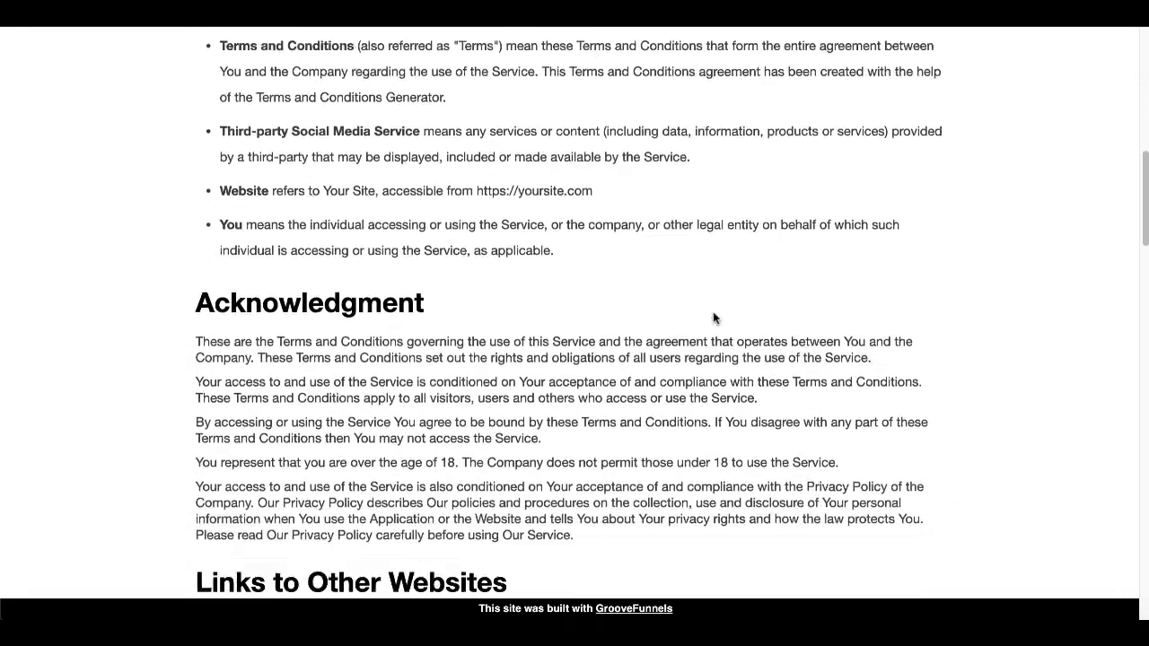
{"action": "scroll", "coordinate": [714, 312], "scroll_direction": "down", "scroll_amount": 5}
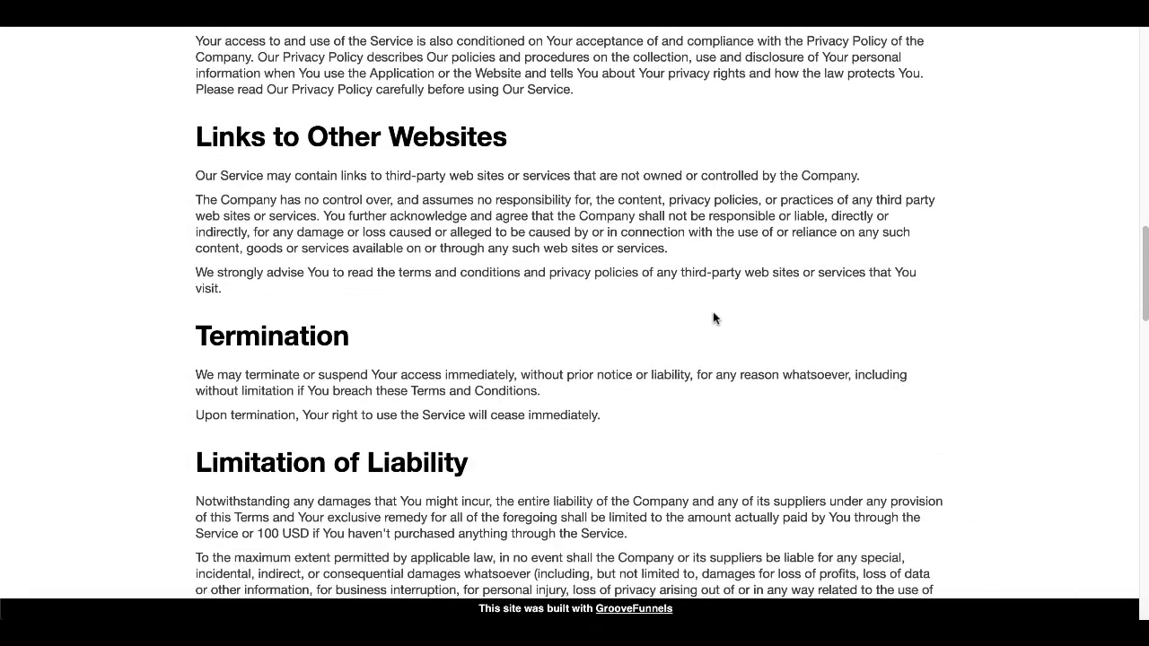
{"action": "scroll", "coordinate": [716, 318], "scroll_direction": "down", "scroll_amount": 7}
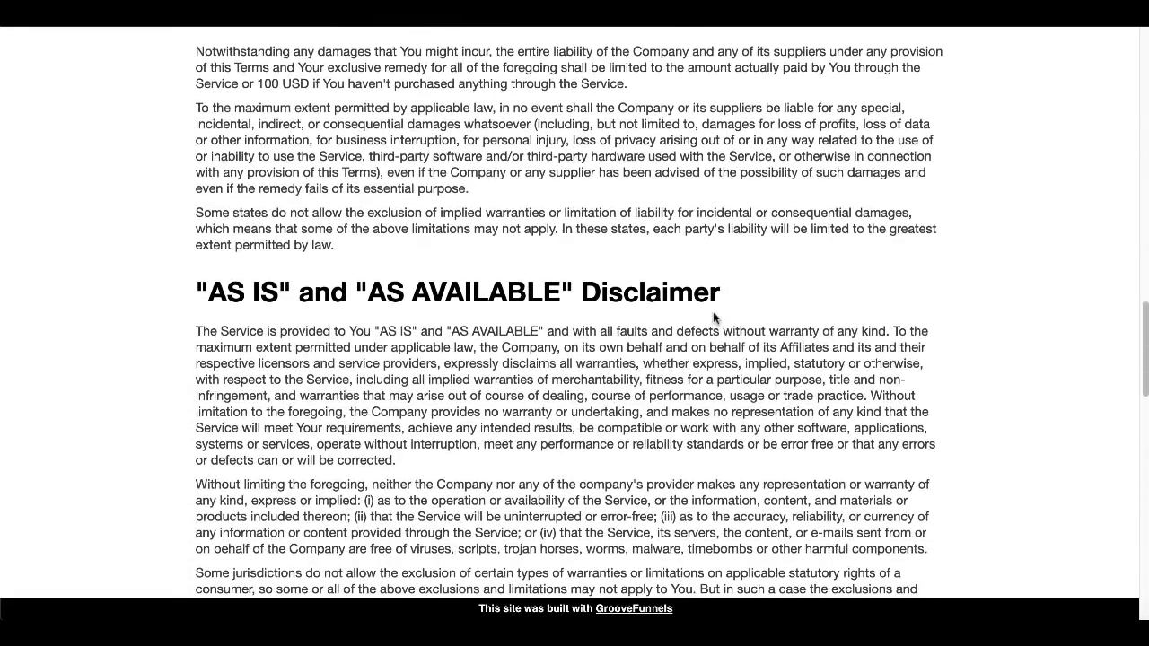
{"action": "scroll", "coordinate": [713, 312], "scroll_direction": "down", "scroll_amount": 3}
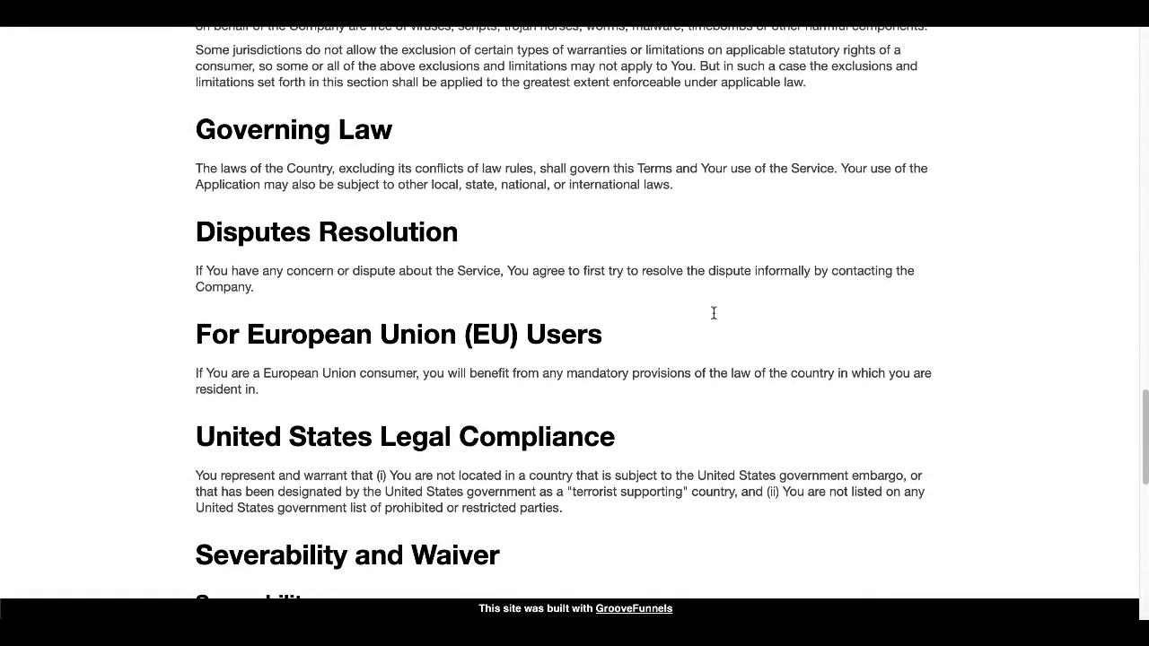
{"action": "scroll", "coordinate": [713, 318], "scroll_direction": "down", "scroll_amount": 6}
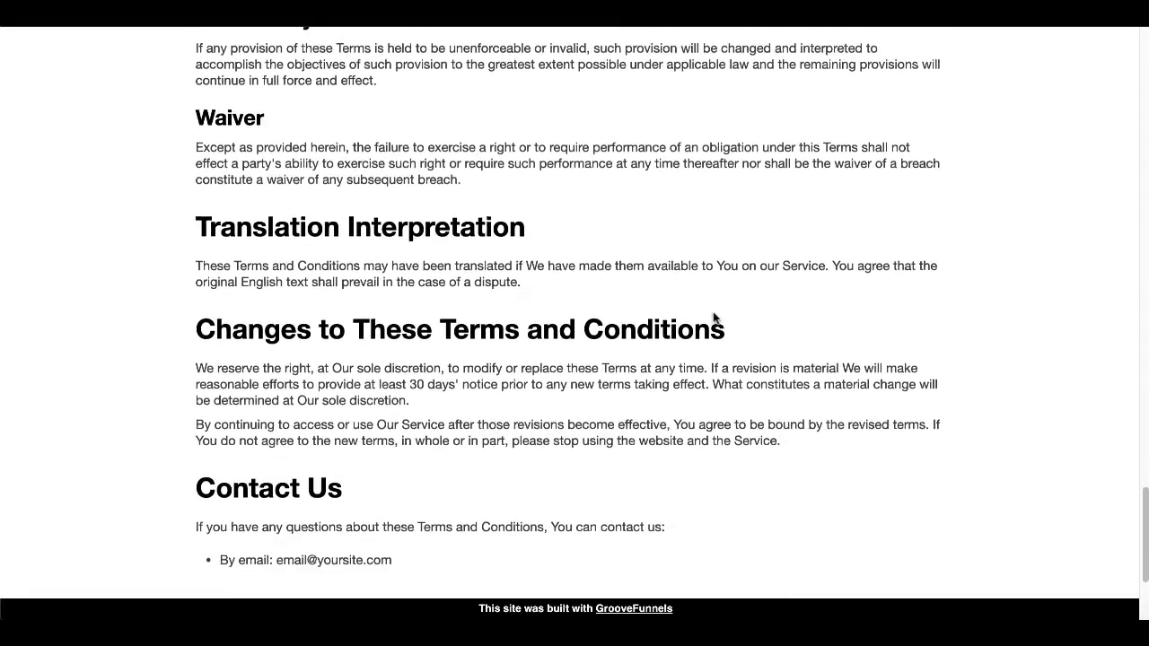
{"action": "scroll", "coordinate": [713, 314], "scroll_direction": "down", "scroll_amount": 1}
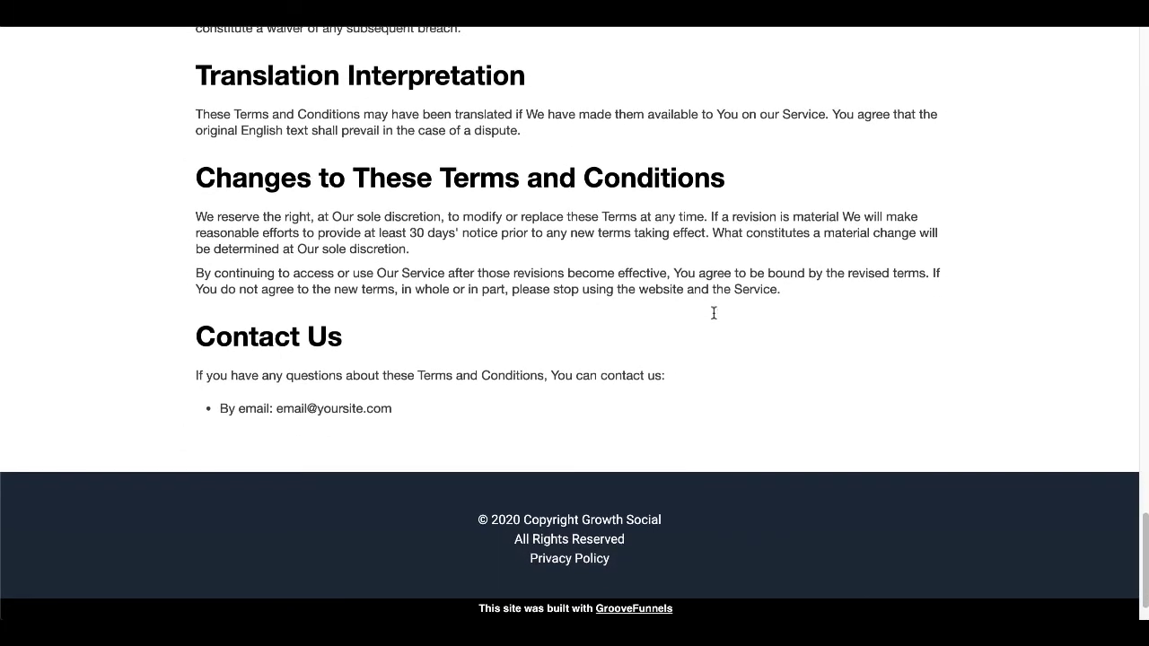